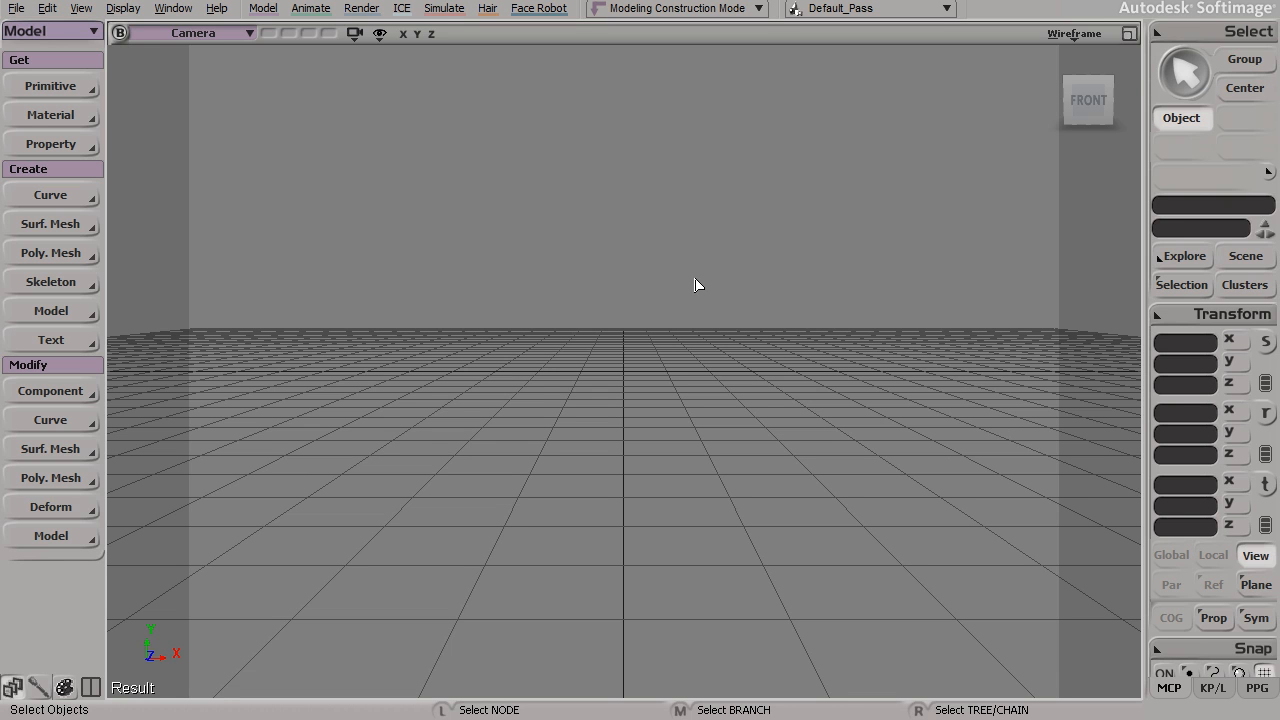
Step: Use the Model toolset to add a Point light primitive to the scene
click(27, 33)
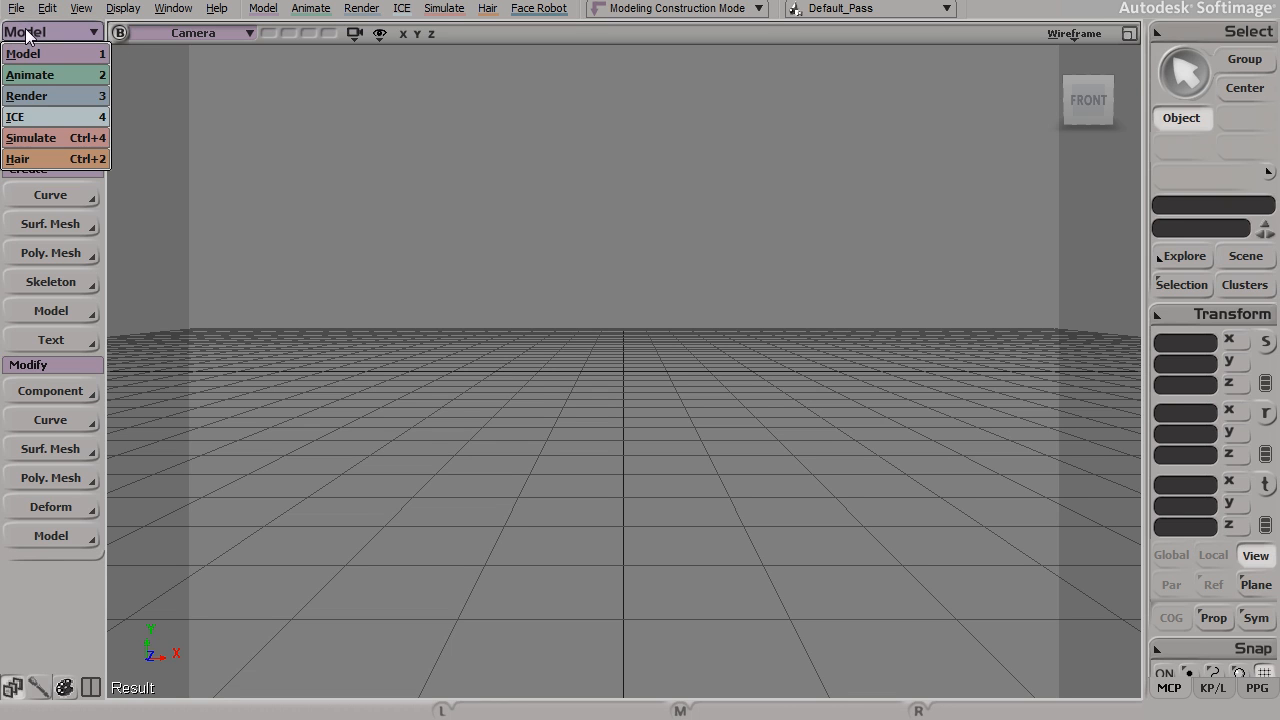
click(53, 54)
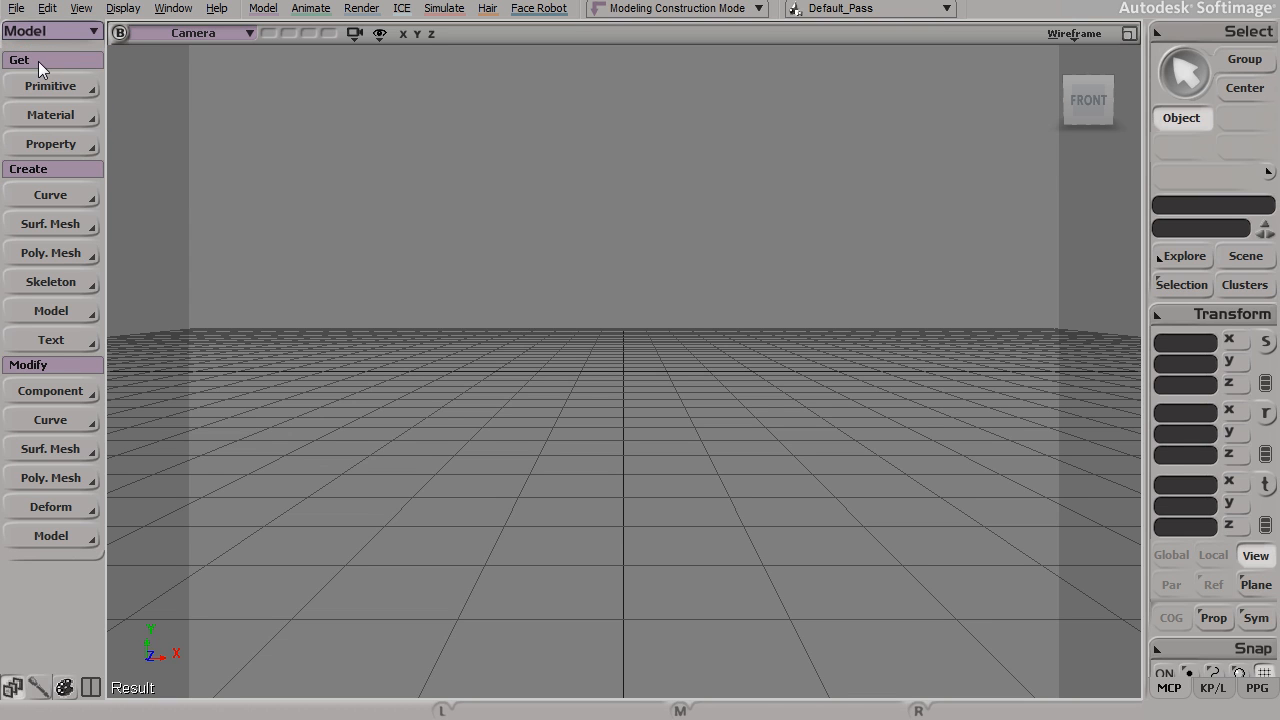
click(41, 85)
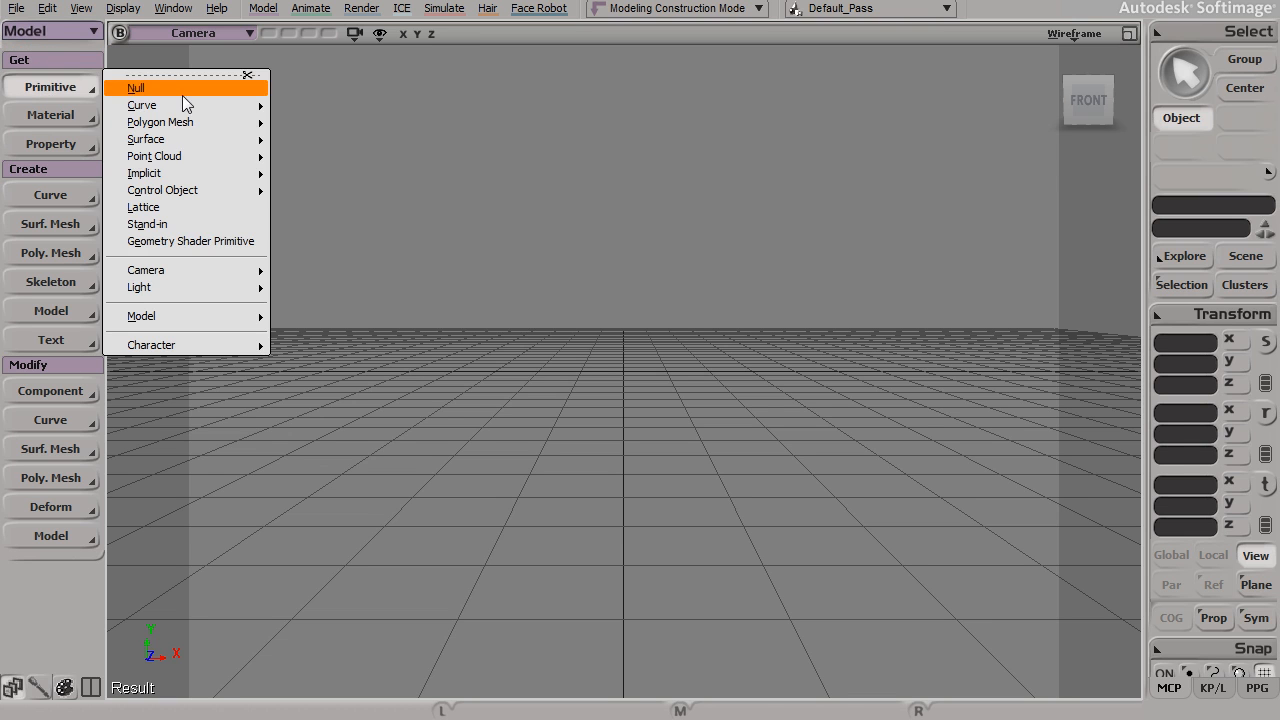
mouse_move(199, 286)
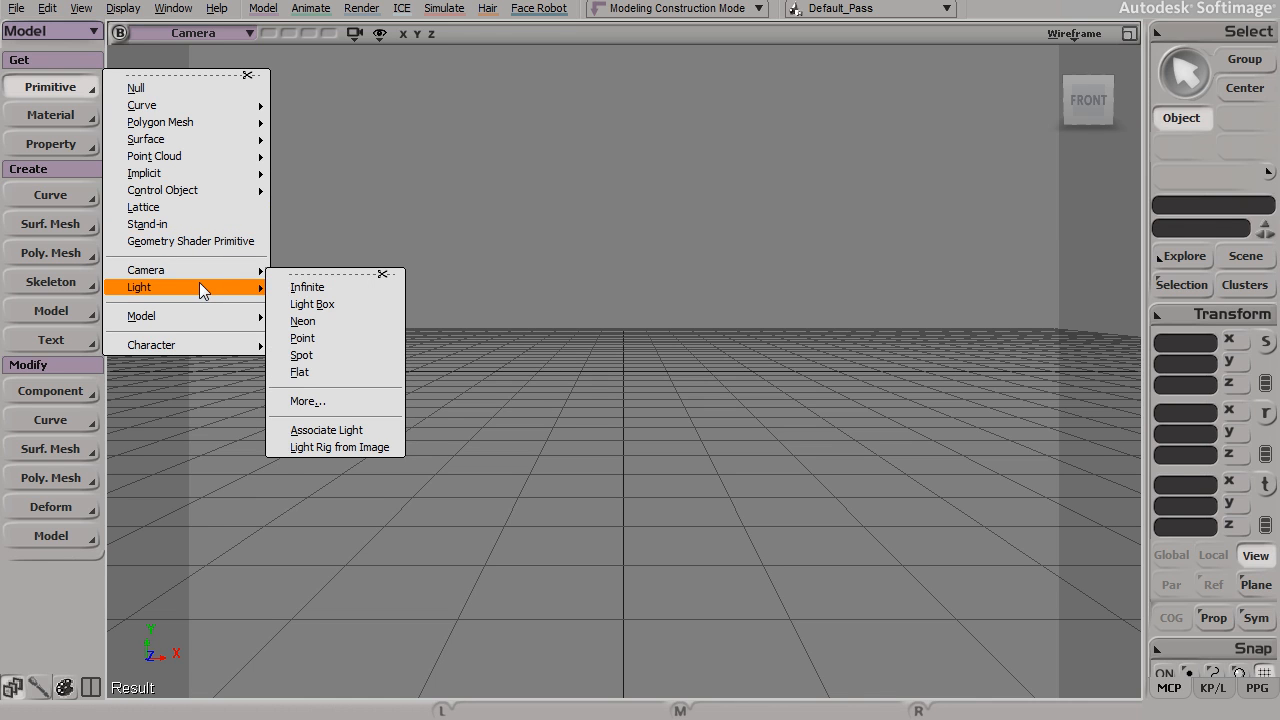
click(331, 339)
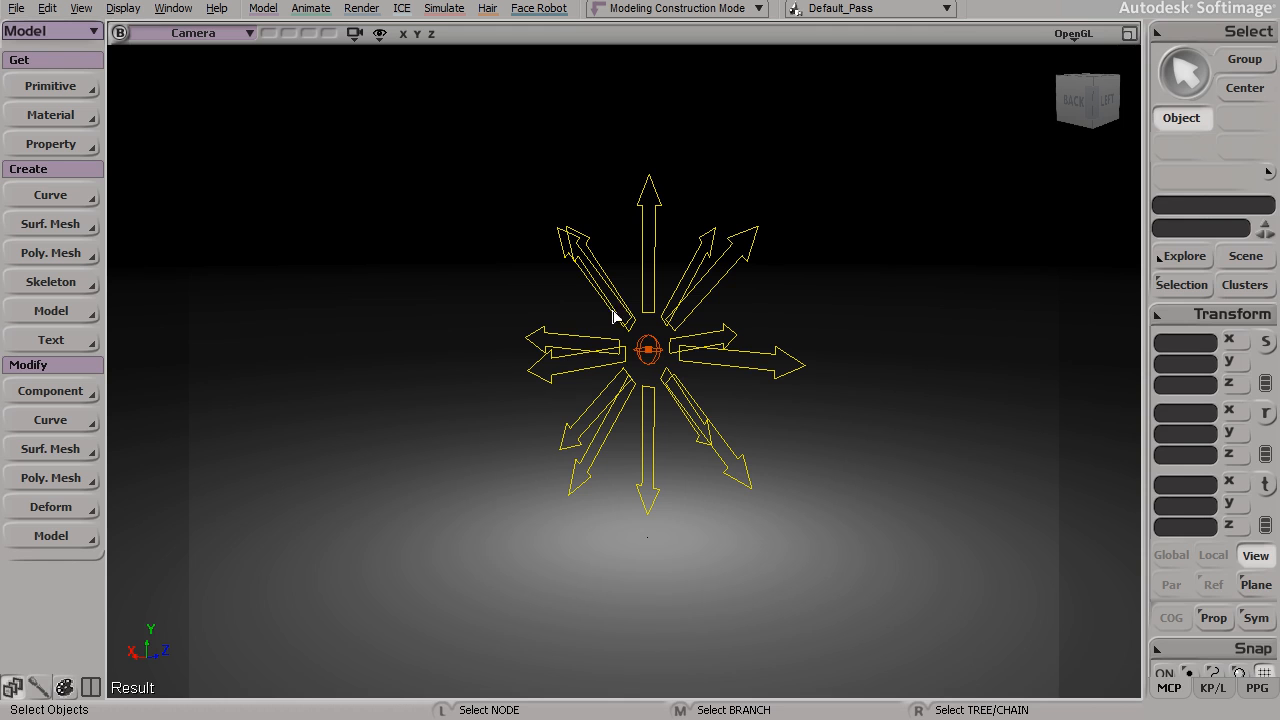
Step: Examine the point light's direction arrows and its illumination on the floor from several angles
click(576, 437)
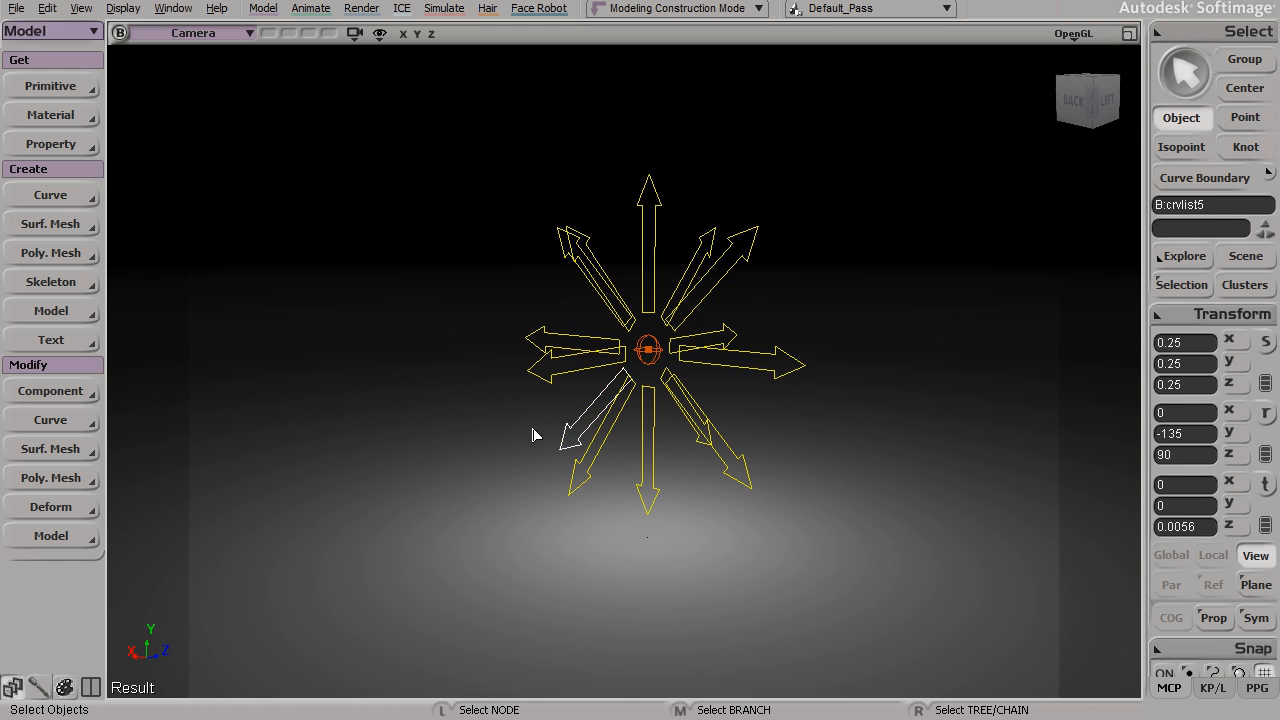
alt+middle_drag(524, 440, 500, 446)
click(670, 457)
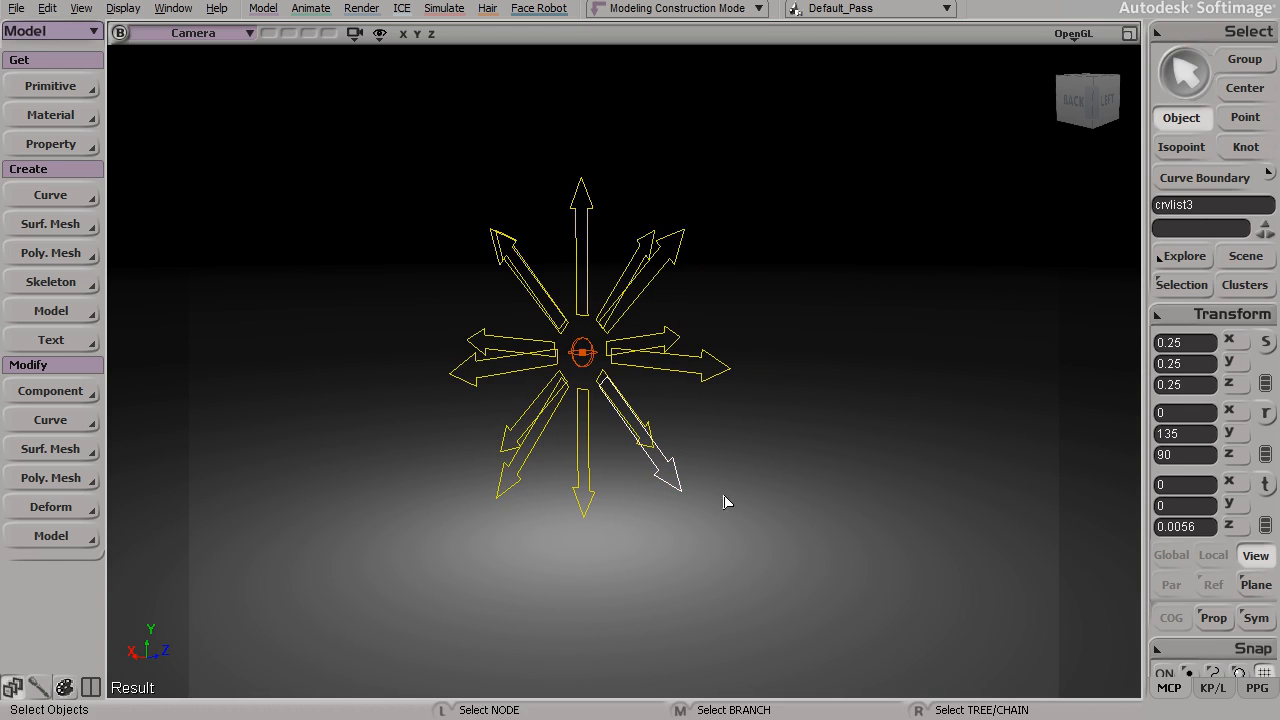
click(740, 490)
key(s)
mouse_move(637, 480)
mouse_down()
mouse_move(651, 477)
mouse_move(526, 486)
mouse_move(657, 483)
mouse_move(634, 486)
mouse_up()
key(space)
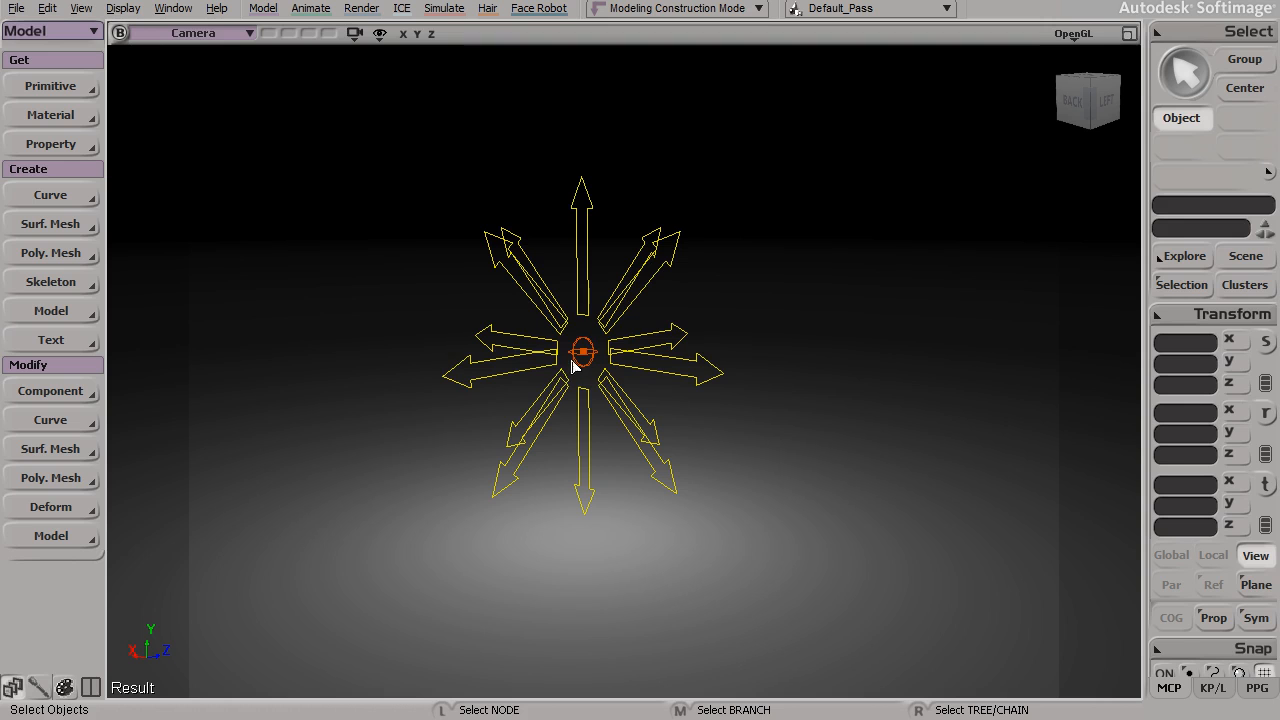
key(s)
drag(654, 409, 566, 405)
key(space)
Step: Select the point light's center and translate it to about X -1.26, Y 6.96, Z -2.94
click(644, 355)
drag(644, 355, 529, 336)
key(Escape)
key(v)
key(s)
drag(741, 306, 734, 306)
key(v)
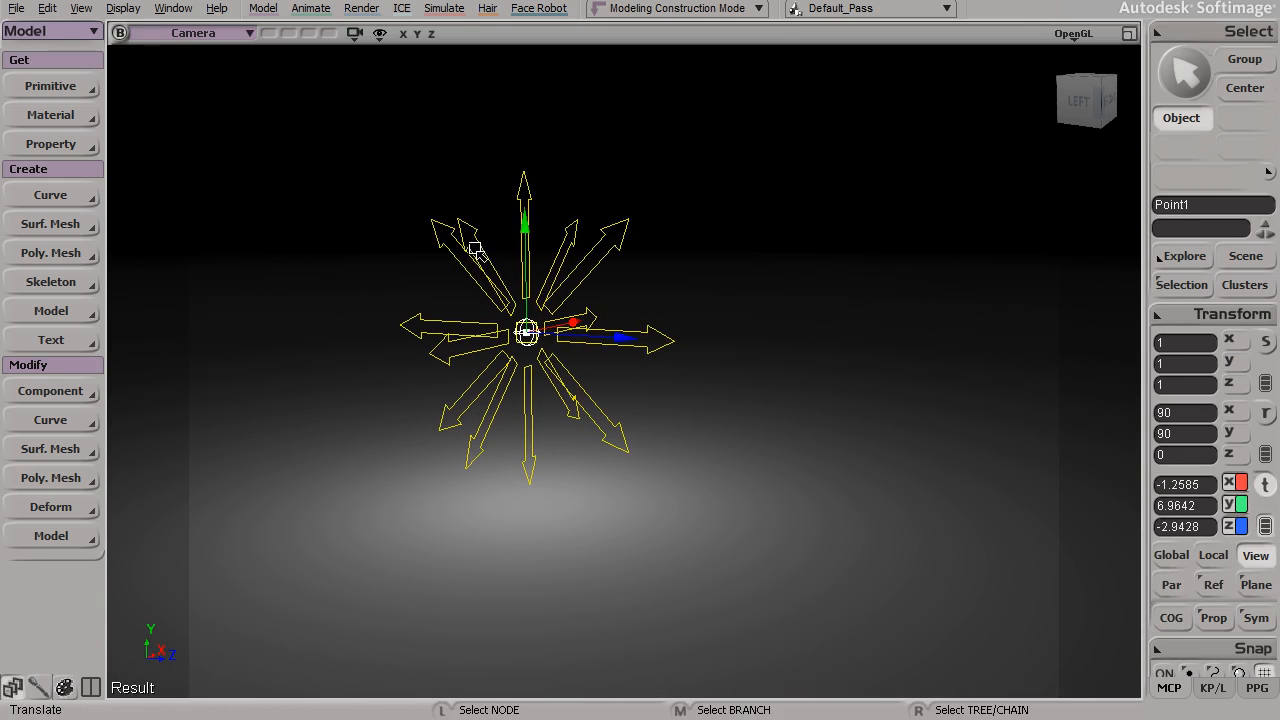
key(space)
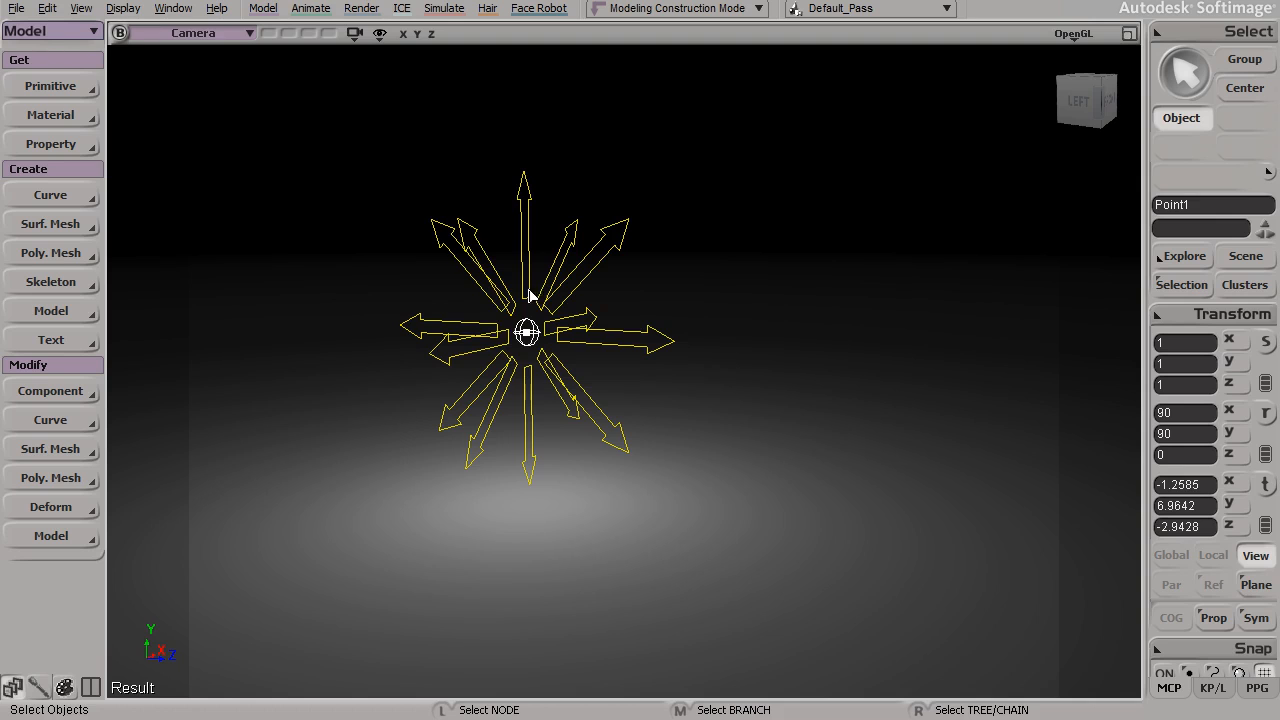
Step: Add a Spot light primitive to the scene
click(17, 9)
click(209, 151)
click(40, 88)
mouse_move(222, 270)
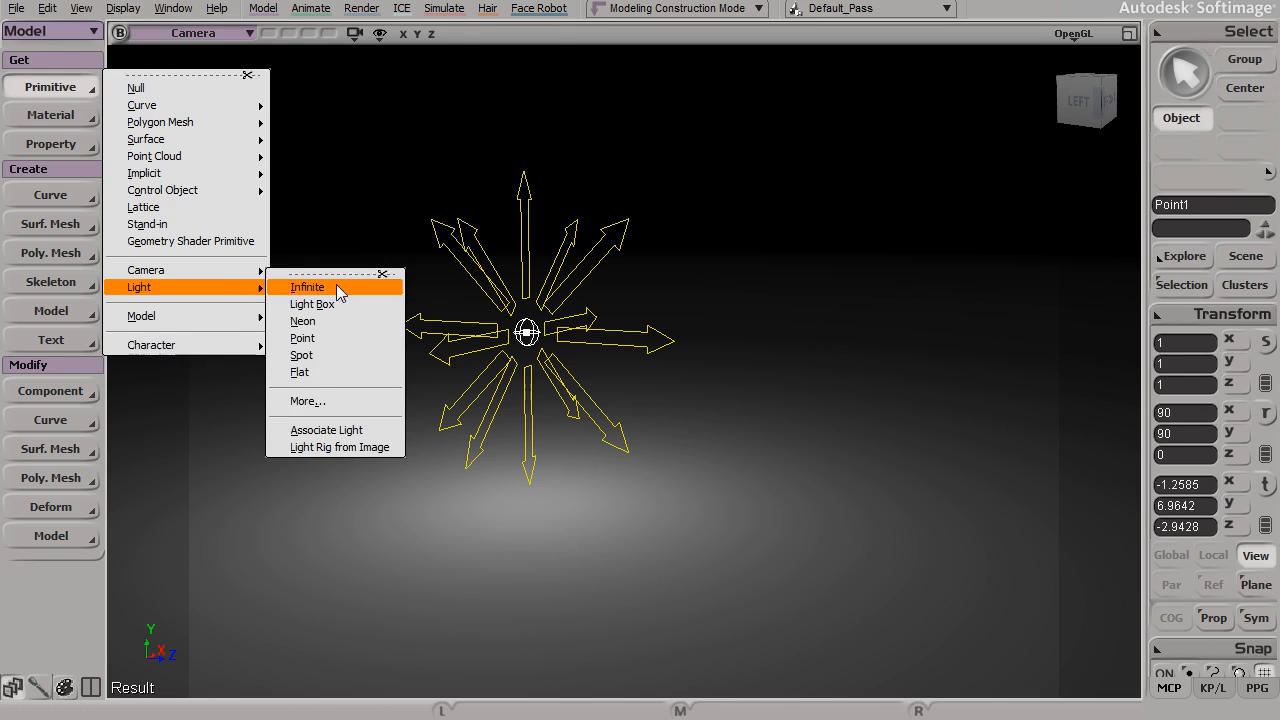
click(348, 356)
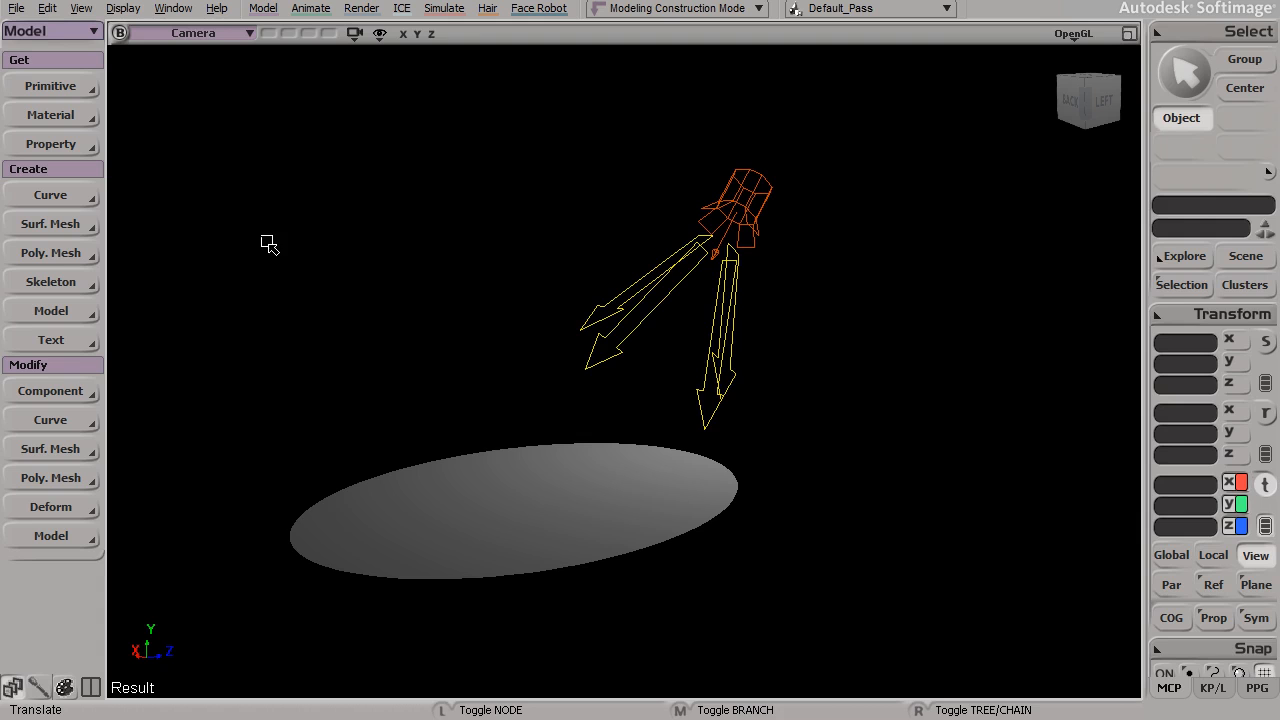
Step: Examine the spot light, its cone arrows and the lit area on the floor from several angles
key(s)
drag(553, 409, 726, 425)
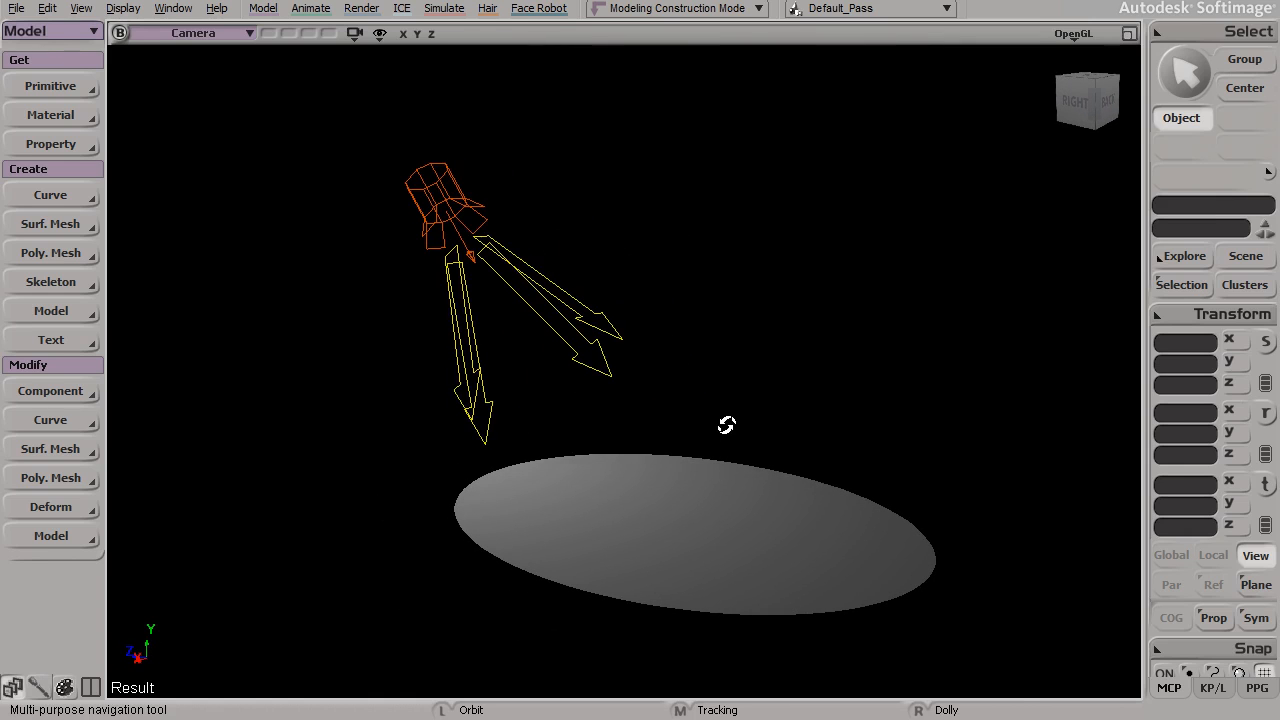
key(v)
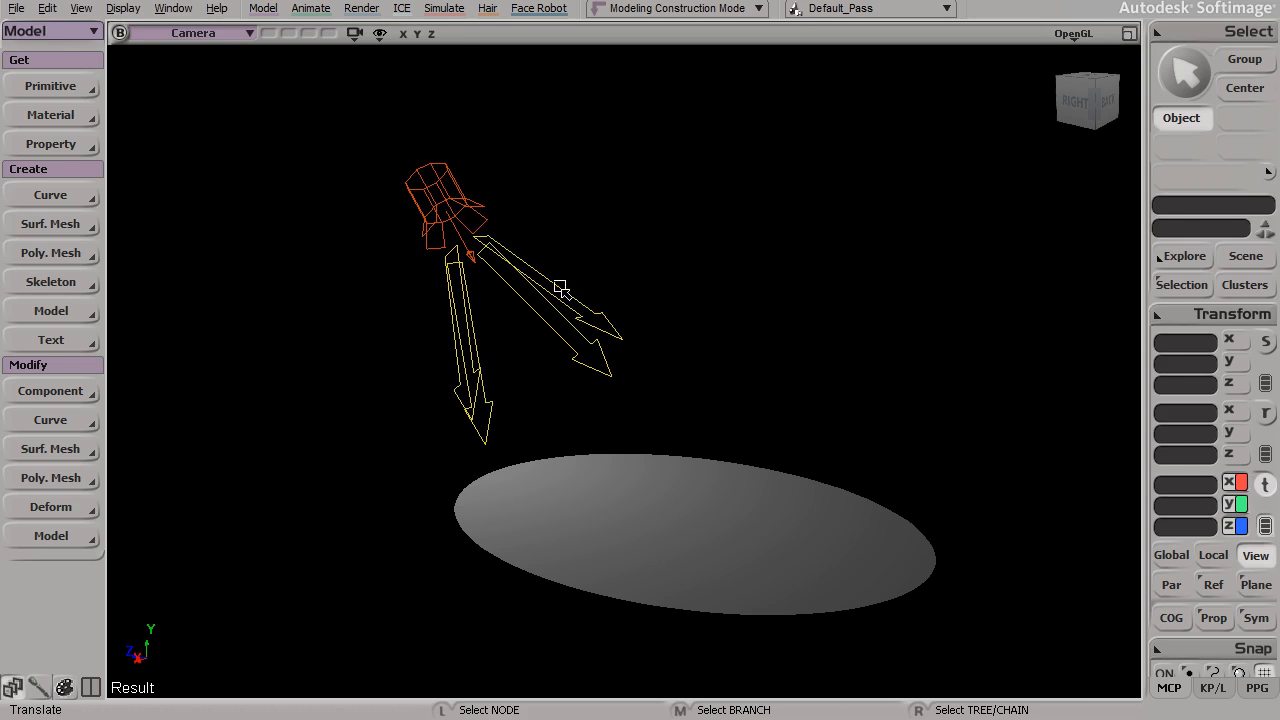
key(s)
drag(486, 317, 509, 309)
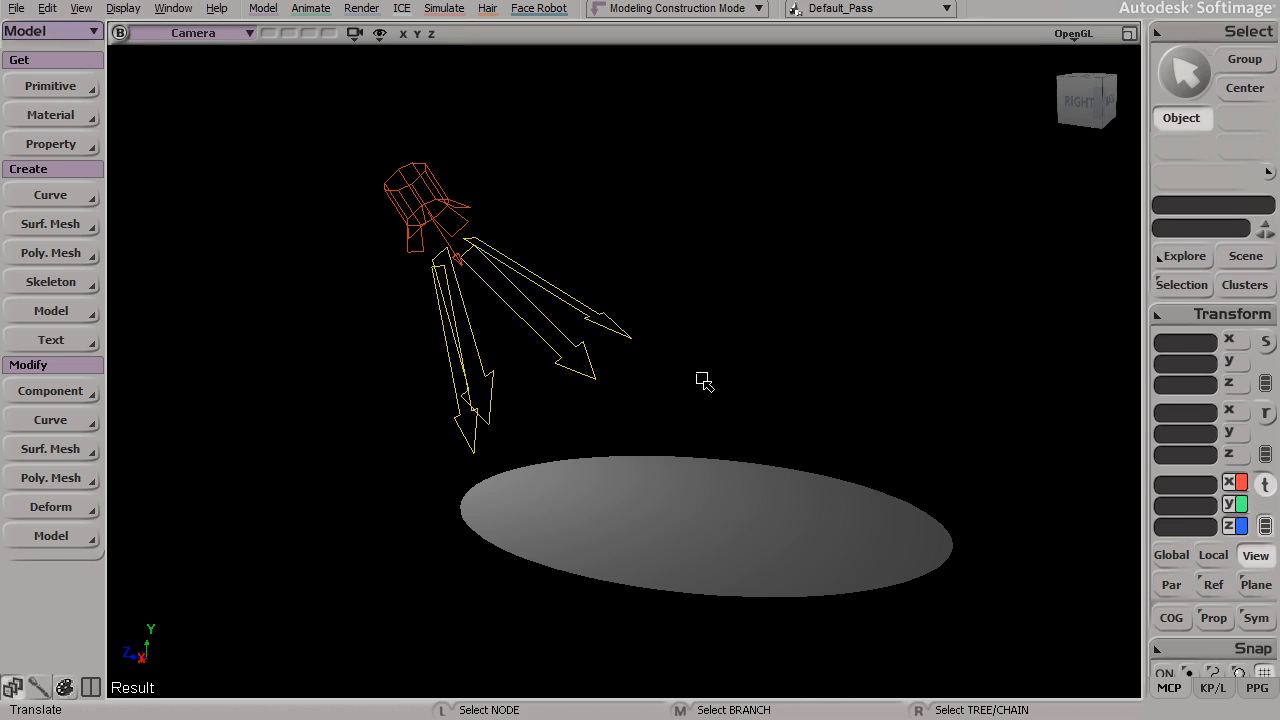
key(s)
drag(850, 462, 706, 494)
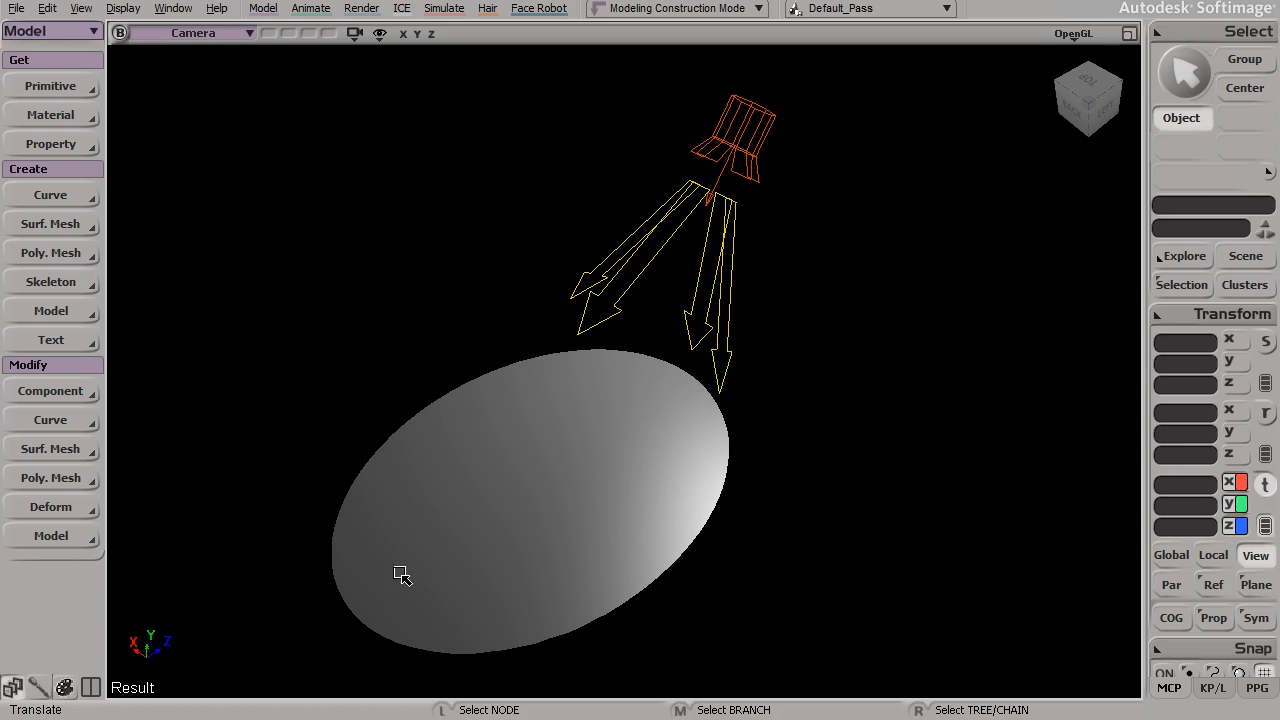
key(s)
drag(705, 433, 694, 390)
key(s)
drag(683, 457, 694, 349)
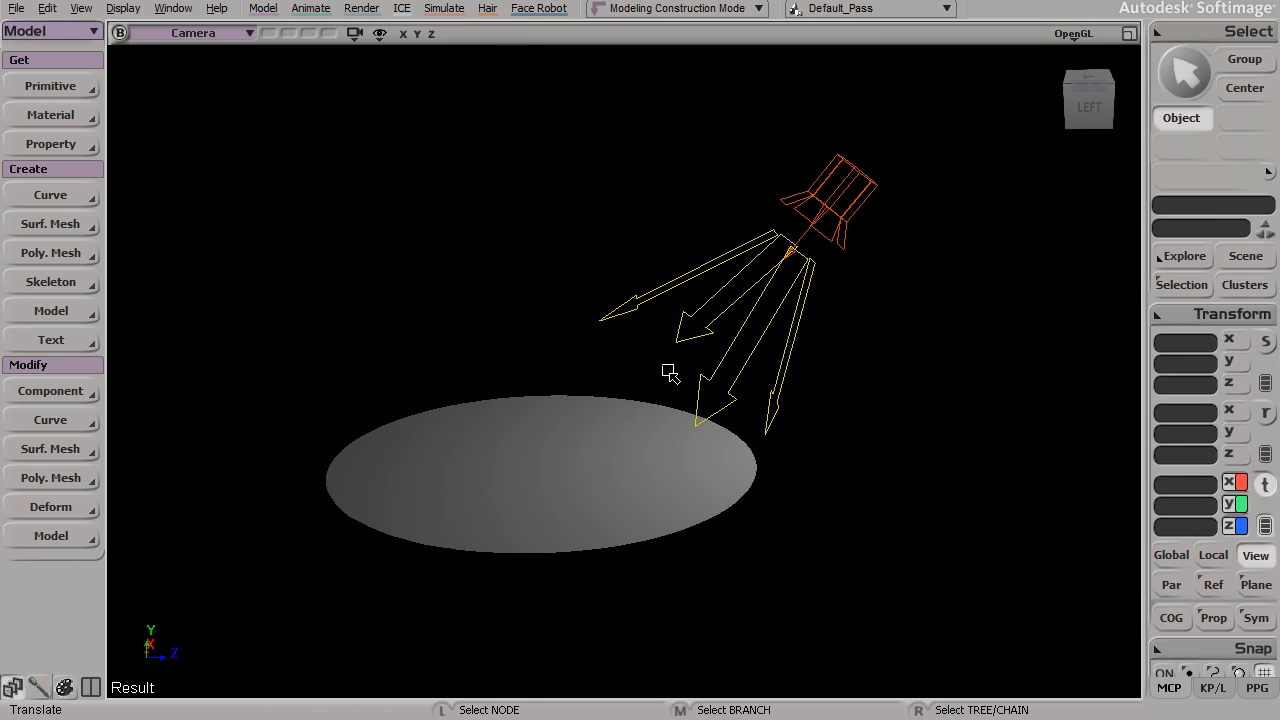
drag(694, 437, 633, 455)
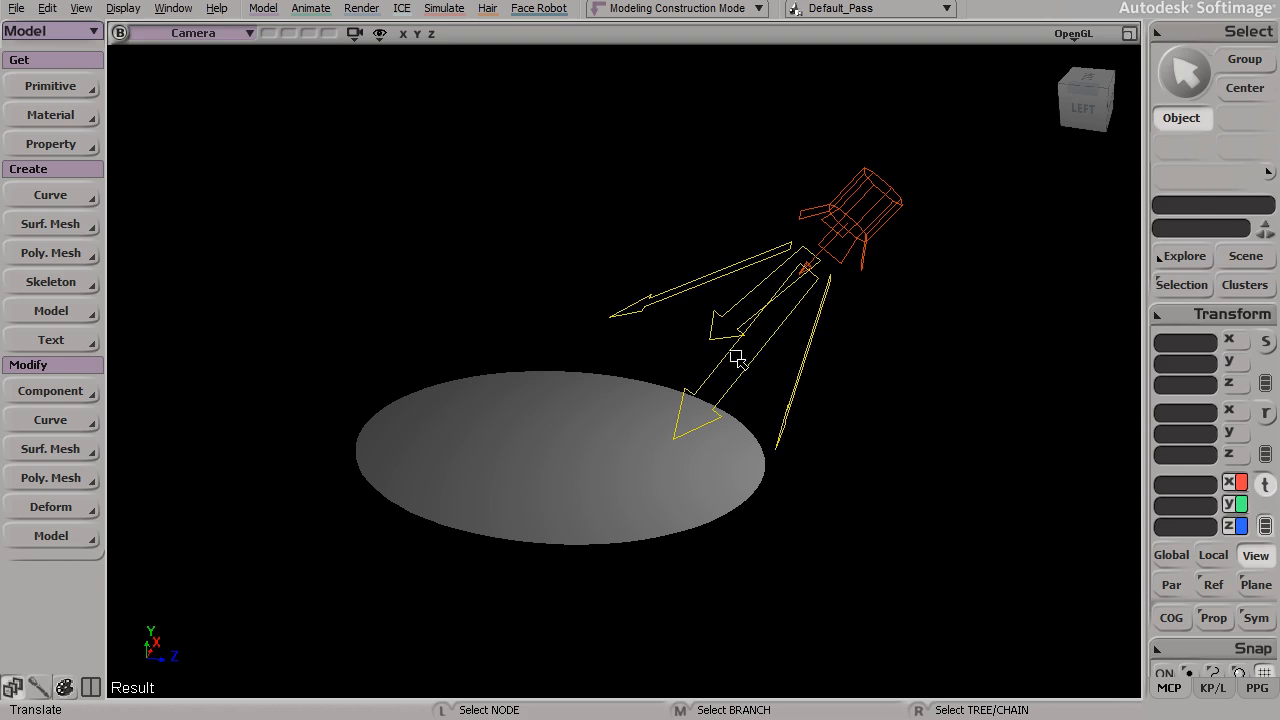
key(alt)
key(s)
drag(551, 434, 623, 409)
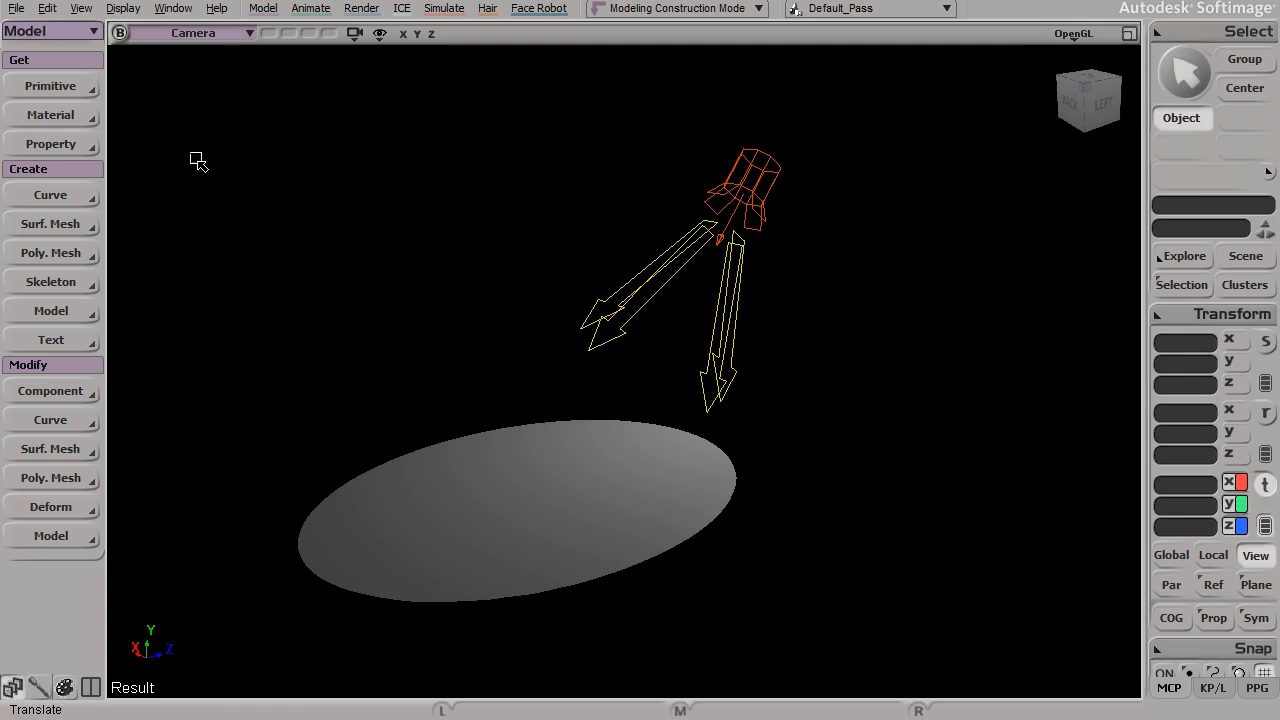
Step: Add a Light Box primitive to the scene
click(58, 87)
mouse_move(164, 137)
mouse_move(221, 289)
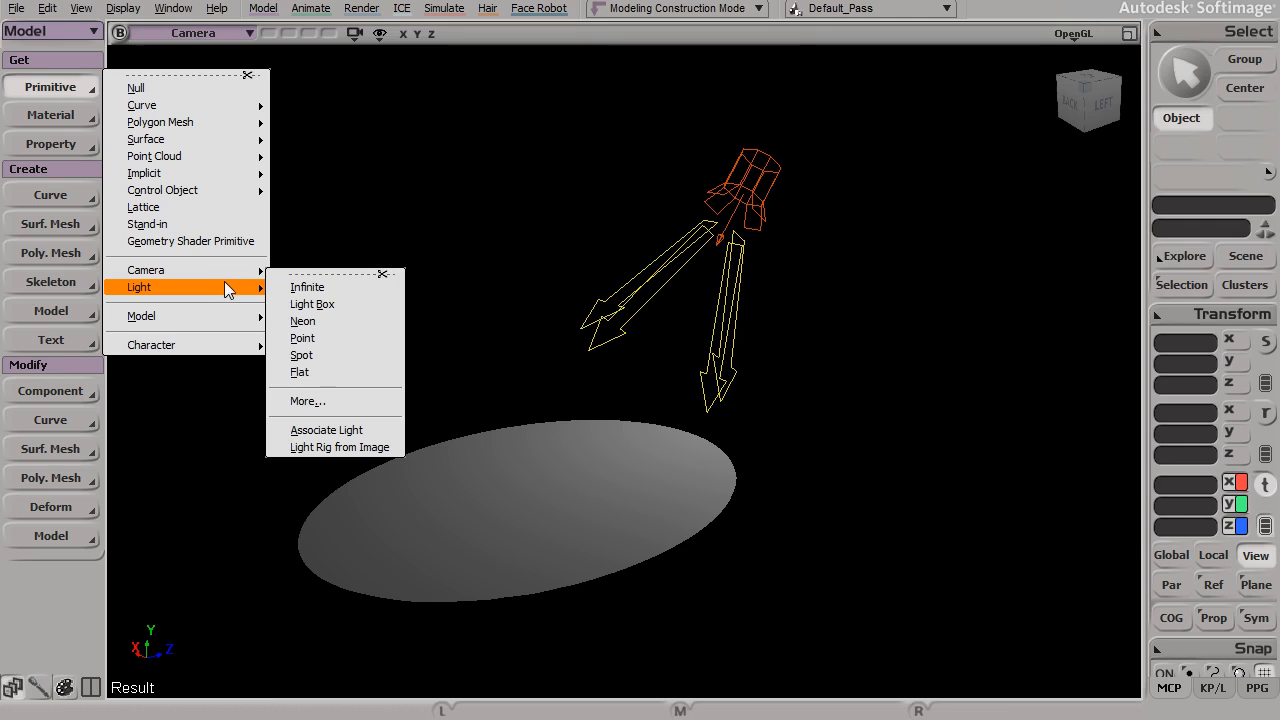
click(349, 304)
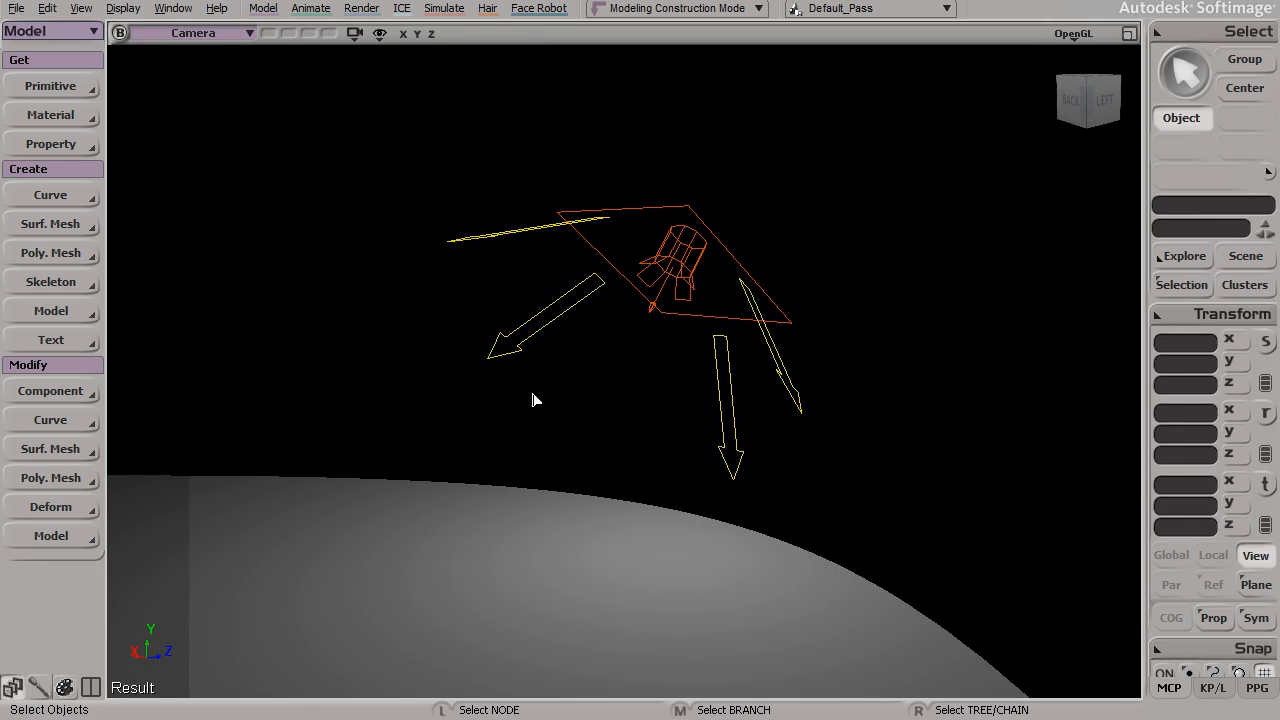
Step: Examine the light box, its outline, direction arrows and effect on the floor from several angles
key(s)
drag(617, 477, 437, 454)
key(s)
drag(349, 358, 620, 442)
right_drag(620, 442, 653, 455)
drag(653, 455, 683, 446)
right_drag(683, 446, 704, 456)
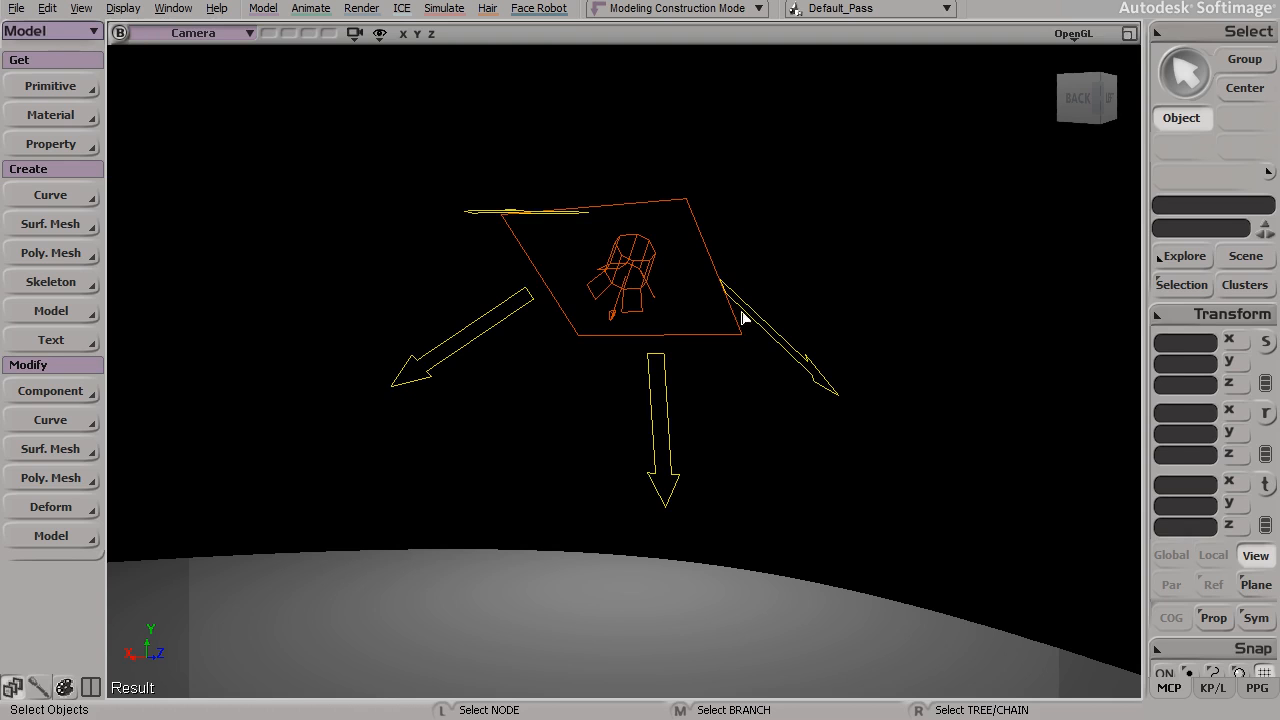
key(s)
drag(580, 300, 624, 364)
key(space)
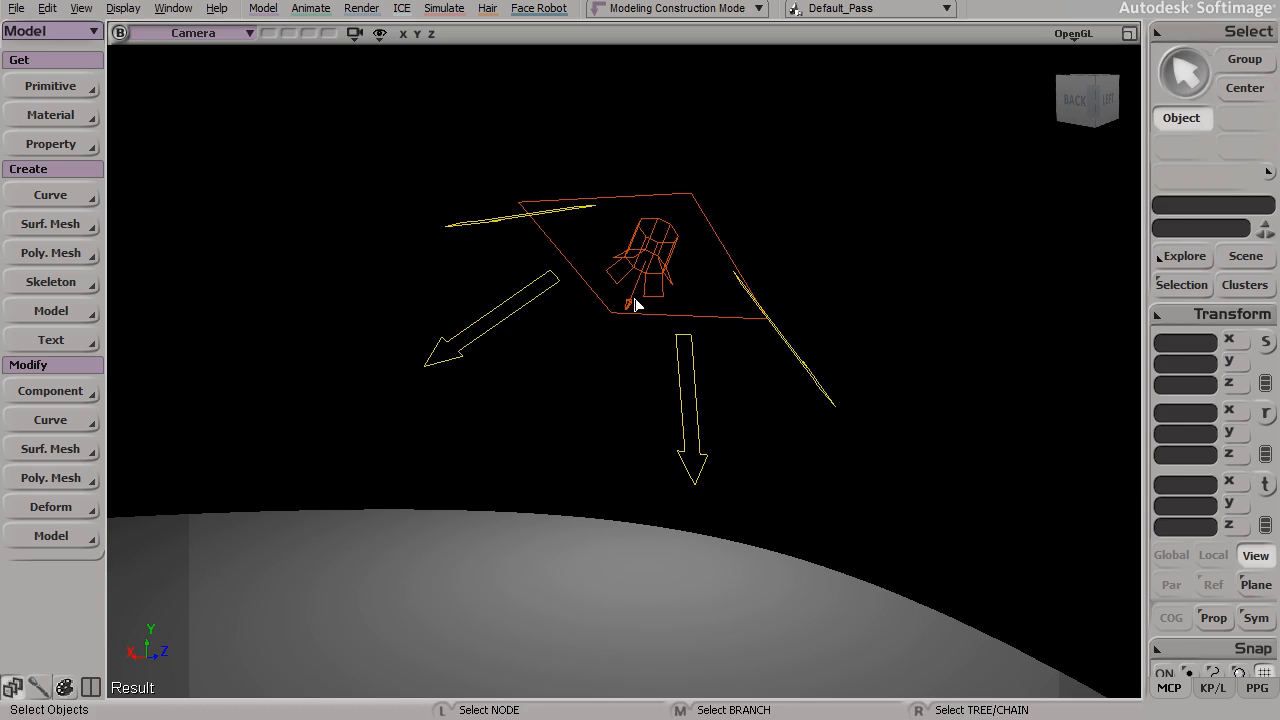
key(s)
drag(705, 243, 703, 366)
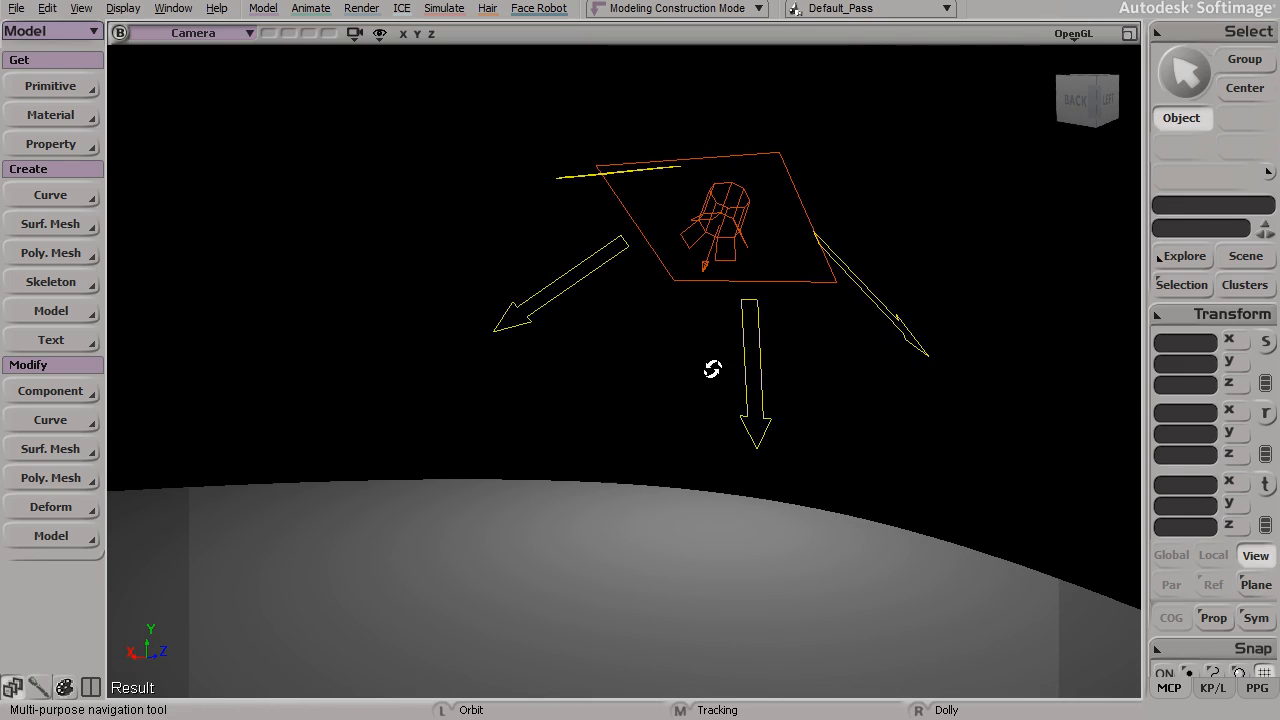
key(space)
key(s)
drag(732, 318, 724, 334)
key(space)
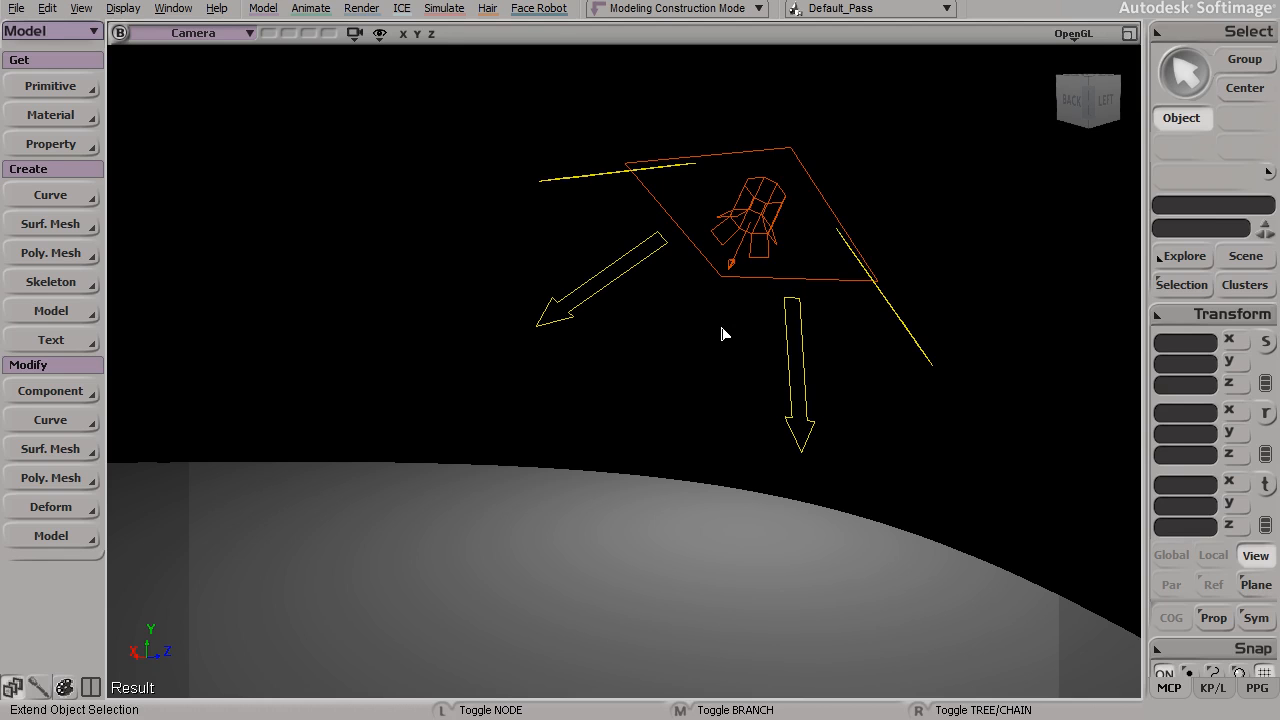
Step: Add a Flat light primitive to the scene
click(74, 88)
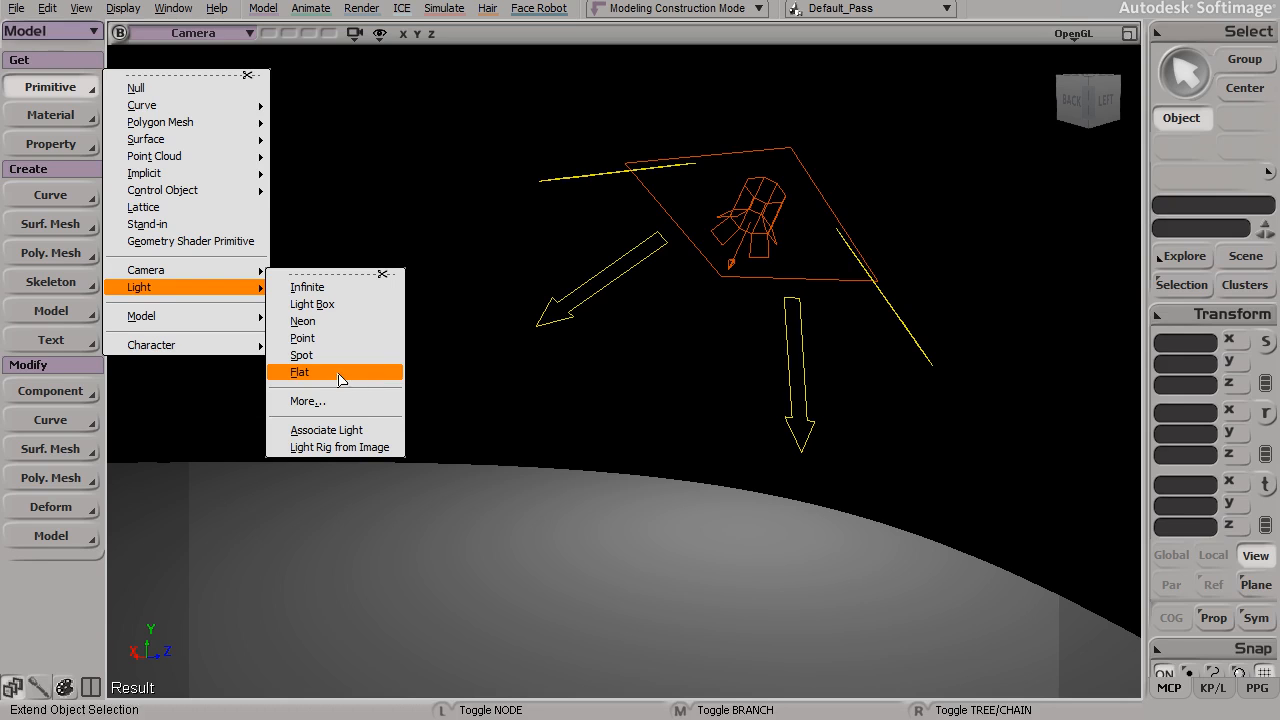
click(337, 373)
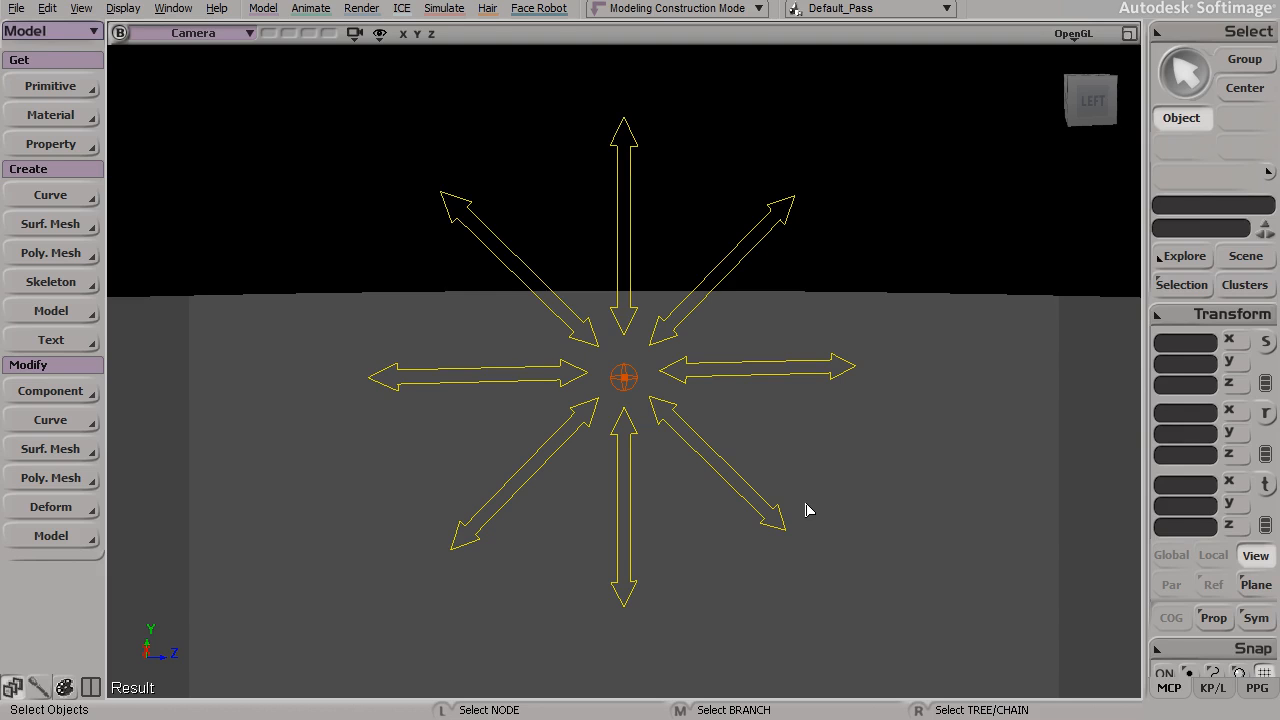
key(s)
drag(742, 546, 620, 496)
drag(625, 495, 663, 493)
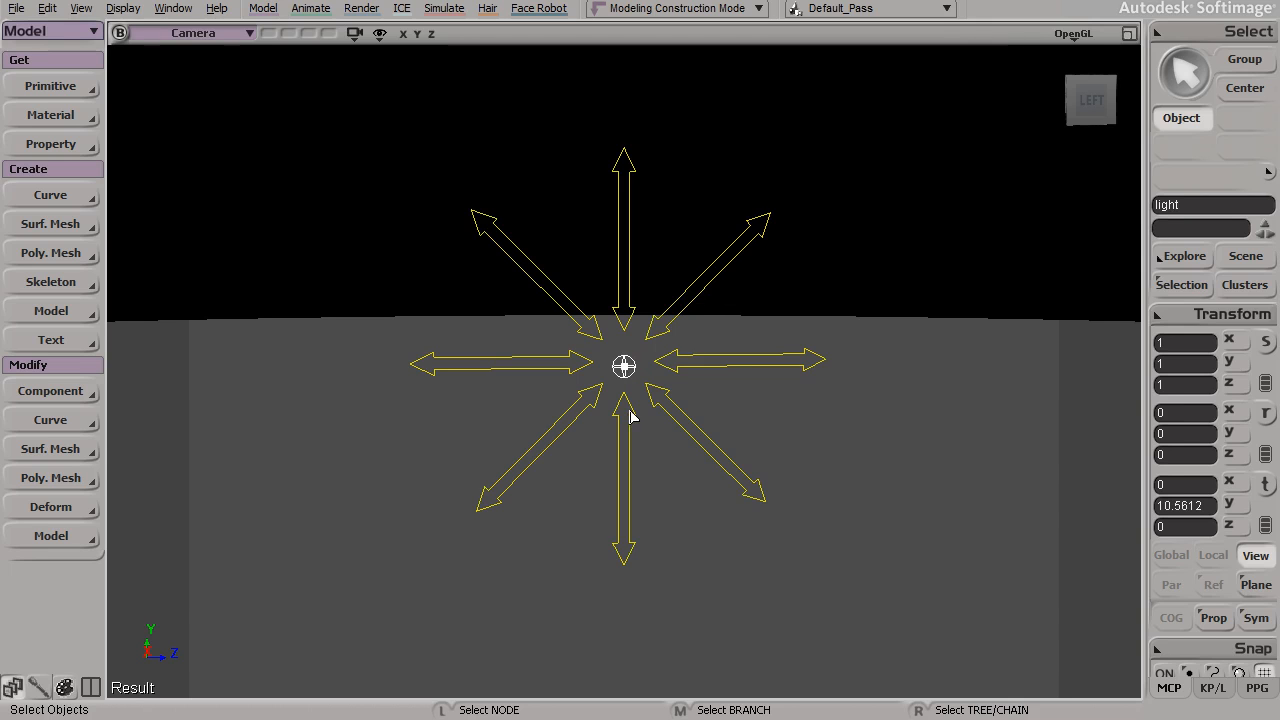
Step: Translate the flat light to several positions around the scene, finishing near the middle above the floor, and deselect it
key(v)
drag(629, 372, 386, 505)
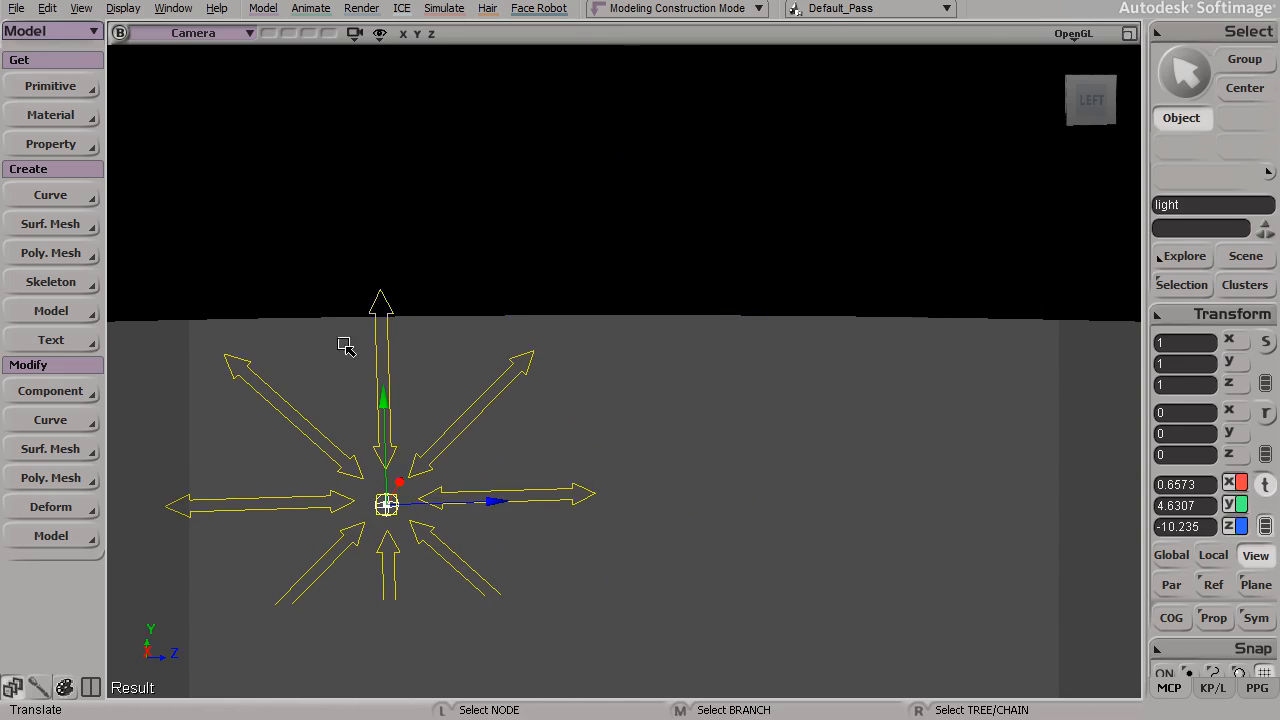
drag(388, 425, 380, 233)
drag(470, 316, 737, 360)
click(857, 451)
Step: Examine the flat light's two-way arrows and its even illumination of the floor from different angles and distances
key(s)
mouse_move(761, 483)
mouse_down()
mouse_move(771, 494)
mouse_move(766, 480)
mouse_up()
key(s)
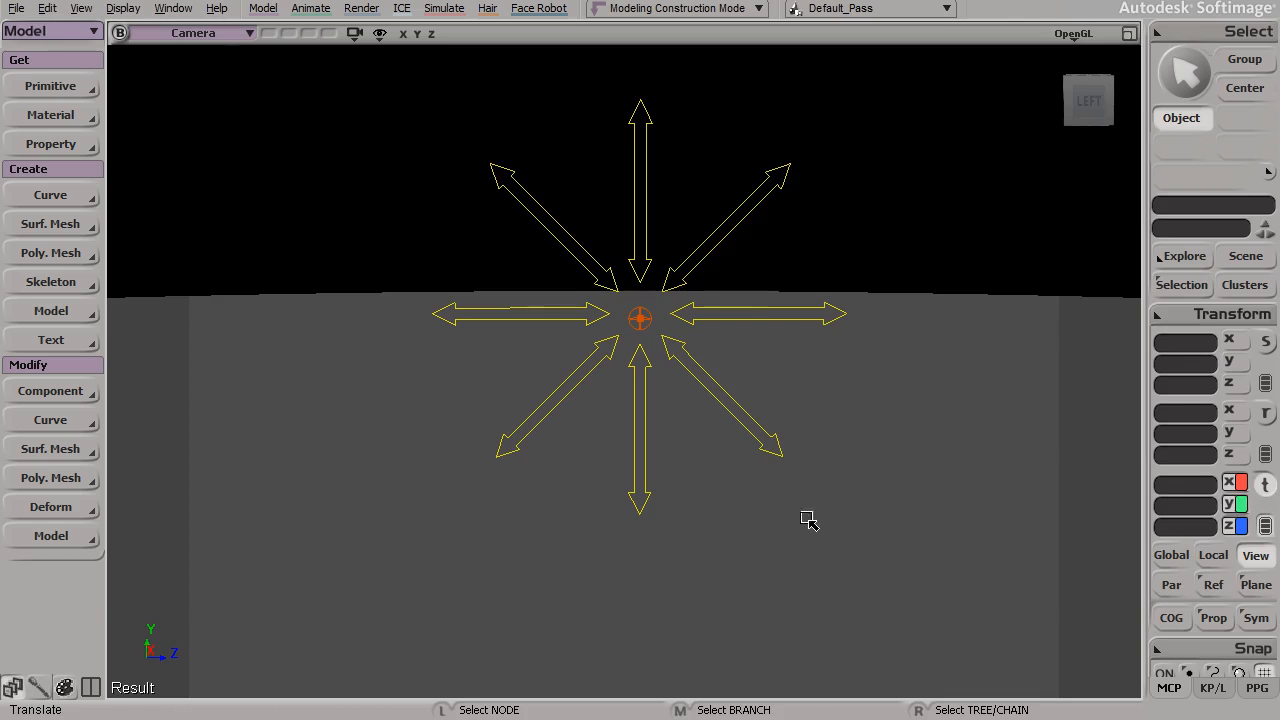
key(s)
mouse_move(606, 417)
mouse_down()
mouse_move(626, 417)
mouse_move(609, 423)
mouse_up()
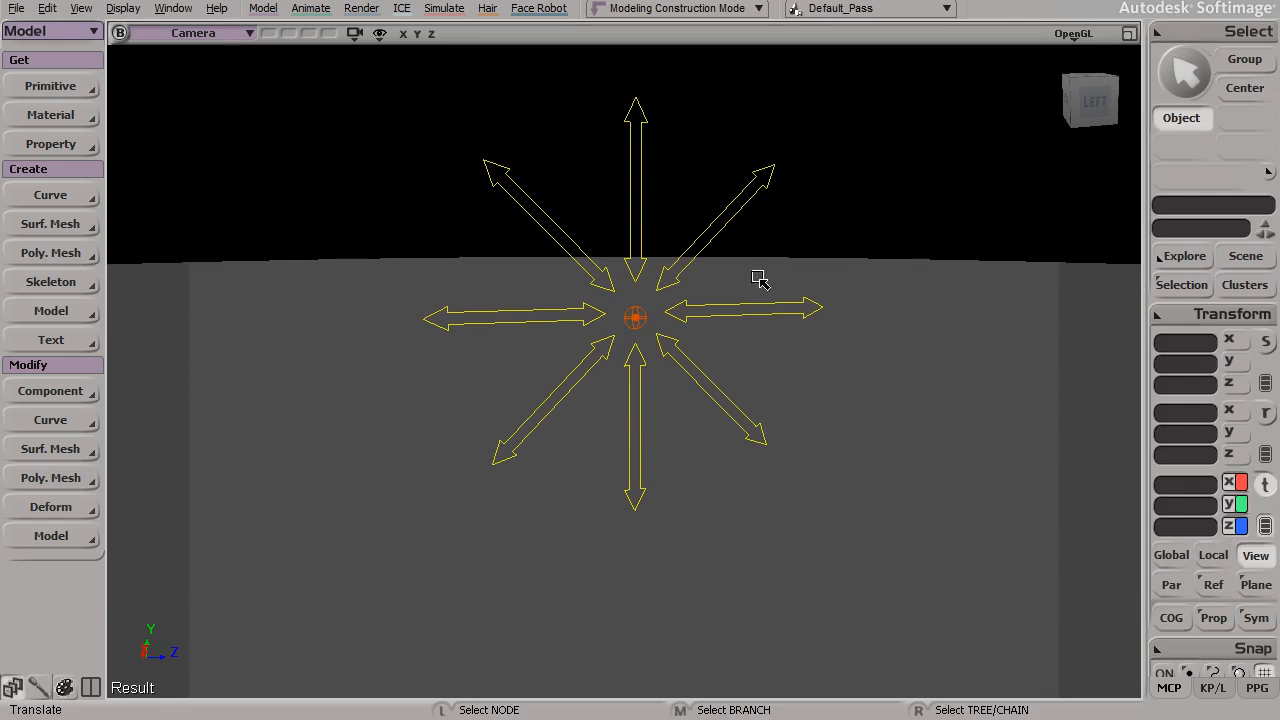
key(s)
drag(681, 483, 763, 488)
middle_drag(703, 453, 694, 495)
right_drag(694, 495, 772, 530)
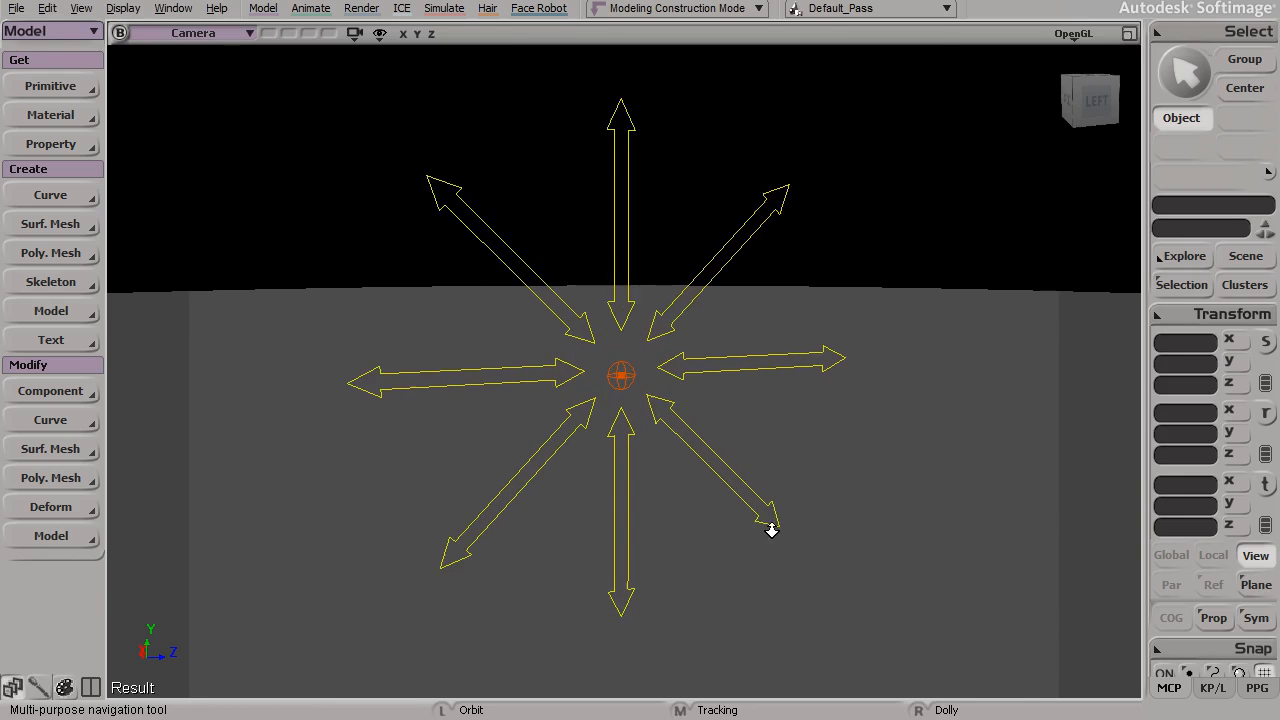
drag(738, 538, 740, 534)
right_drag(740, 534, 680, 520)
drag(715, 541, 681, 523)
key(v)
key(s)
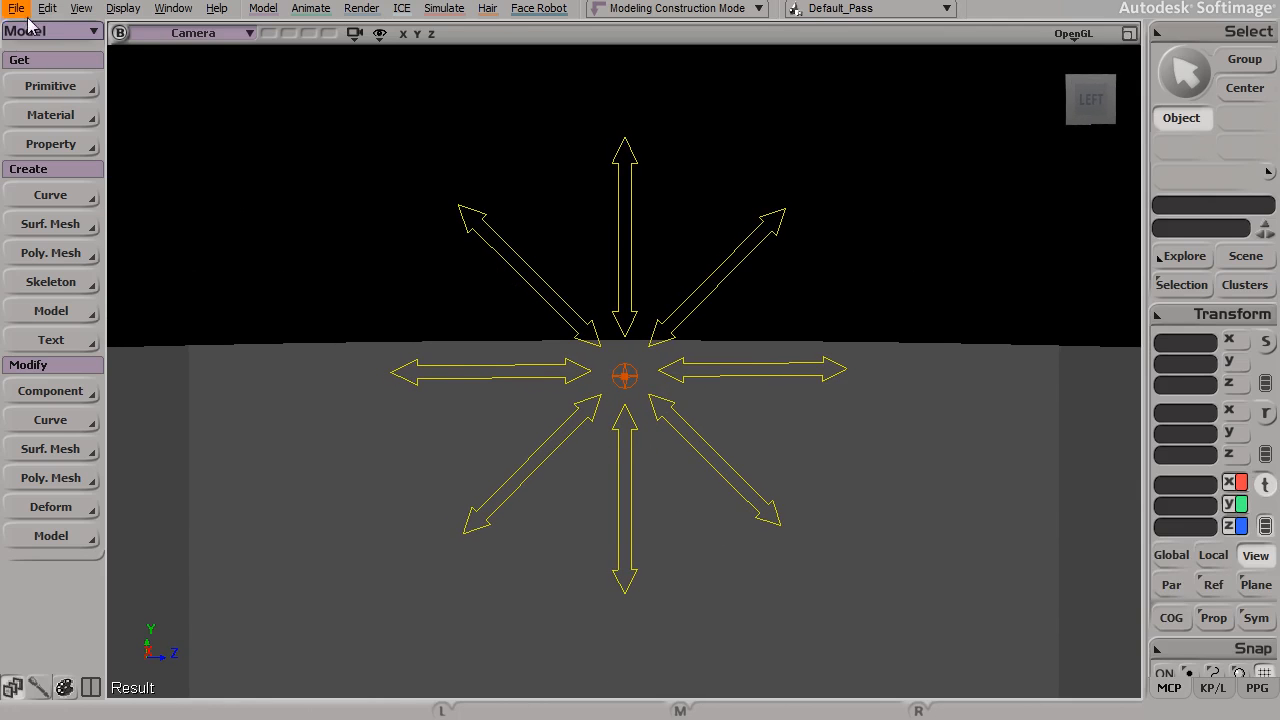
click(17, 9)
mouse_move(60, 201)
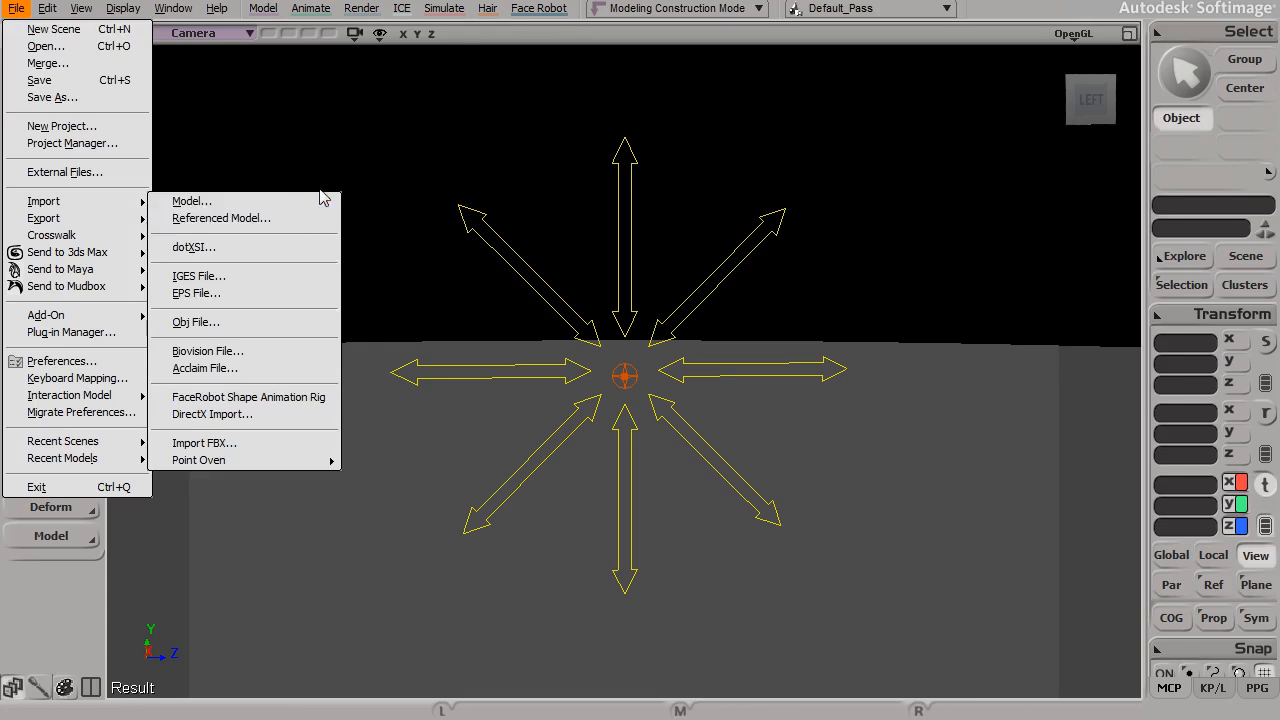
click(345, 142)
Step: Add an Infinite light primitive to the scene
click(66, 87)
mouse_move(240, 291)
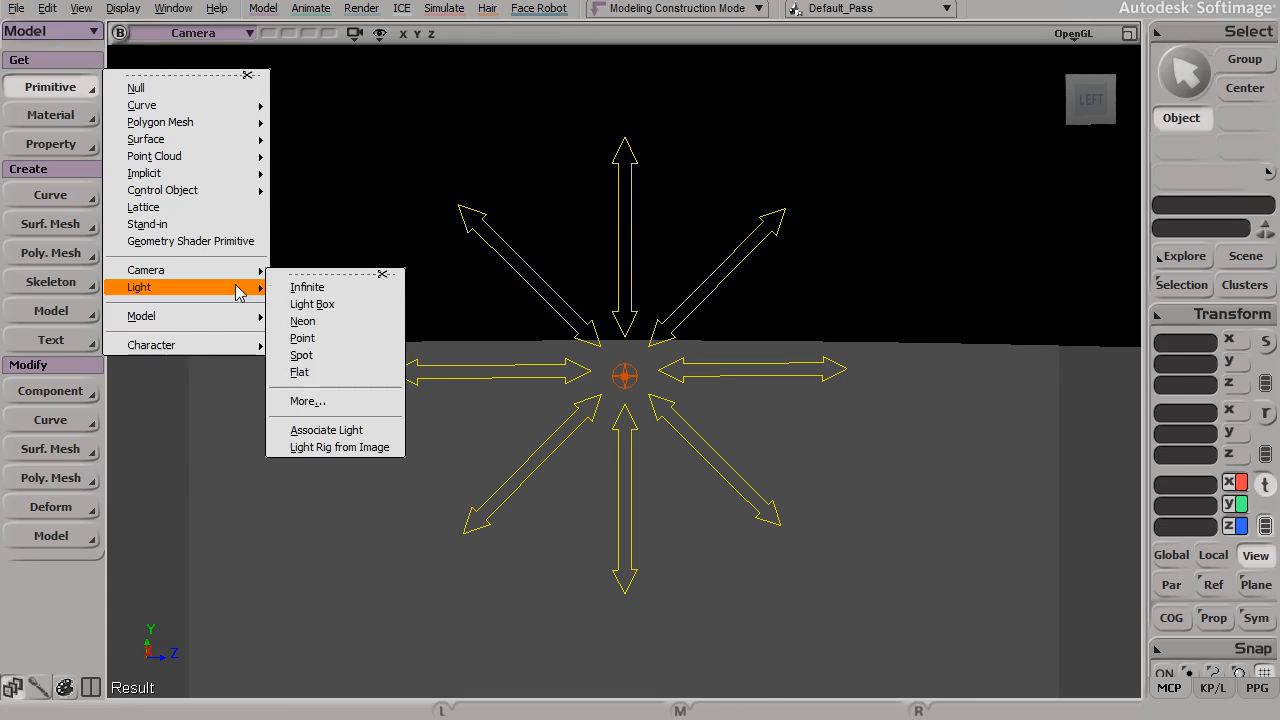
click(349, 291)
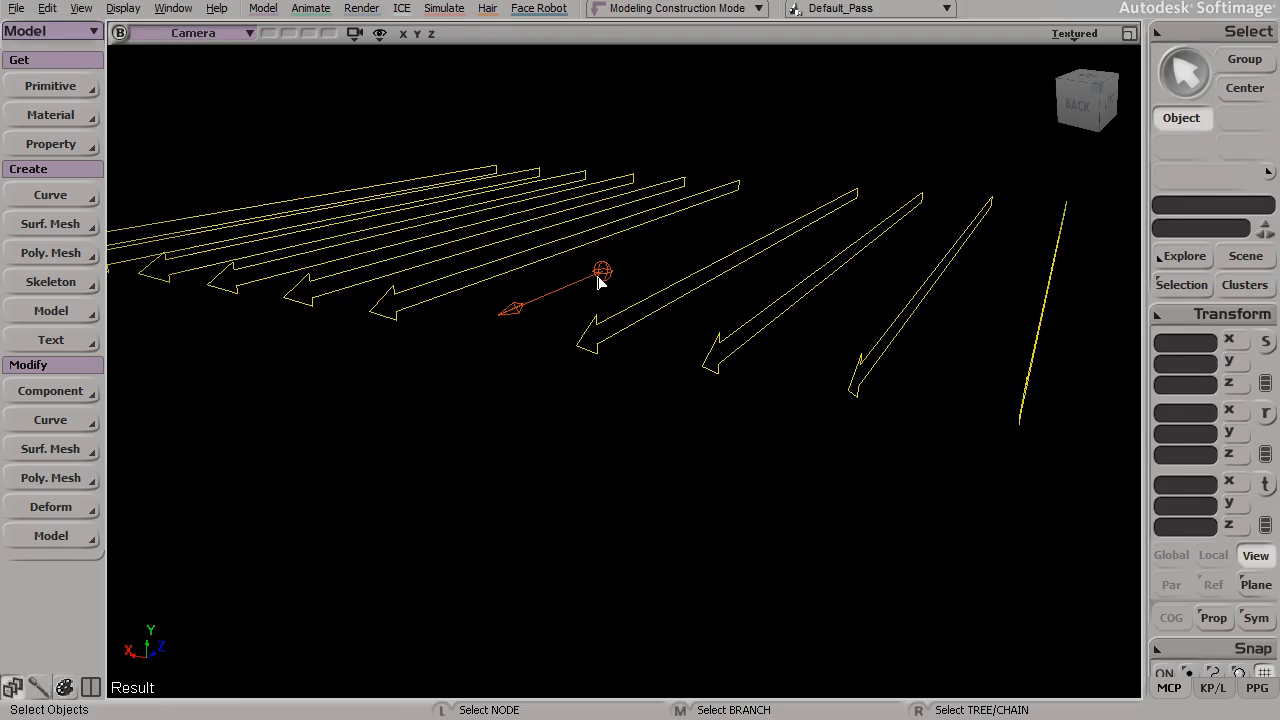
Step: Examine the infinite light's direction pointer and parallel arrows from the side, from above and from the opposite side
drag(543, 309, 605, 285)
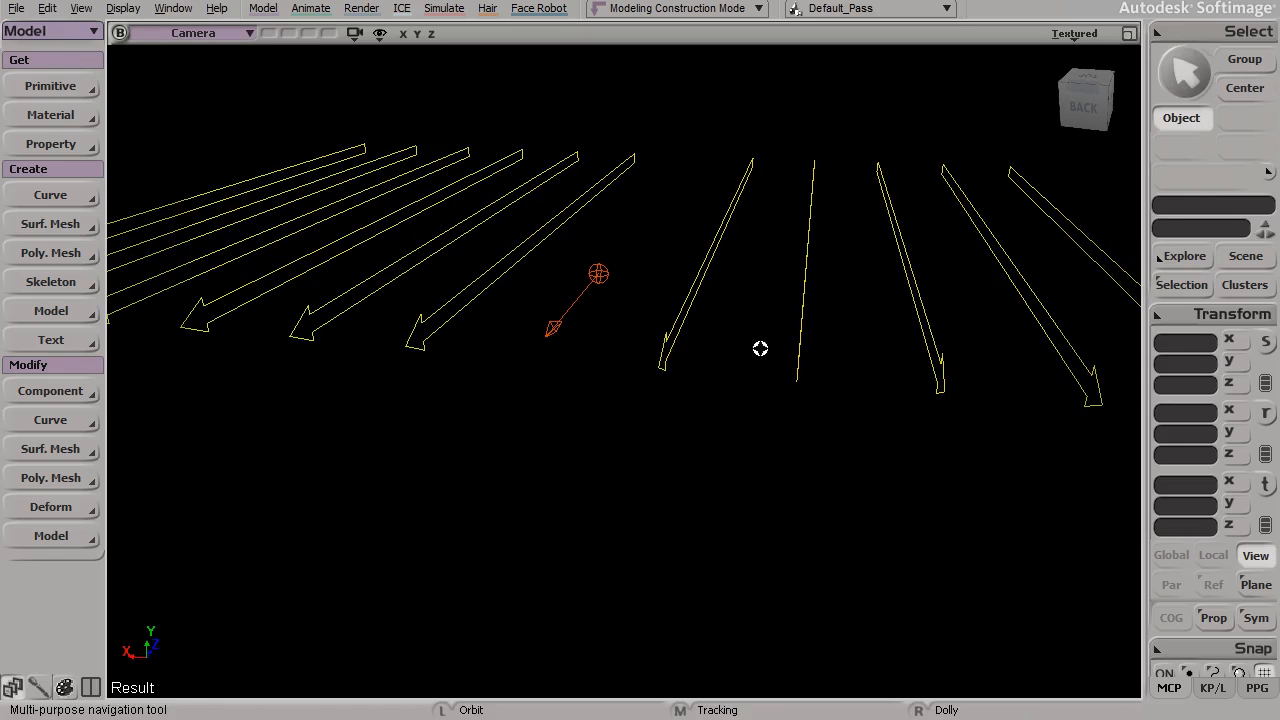
drag(760, 349, 726, 349)
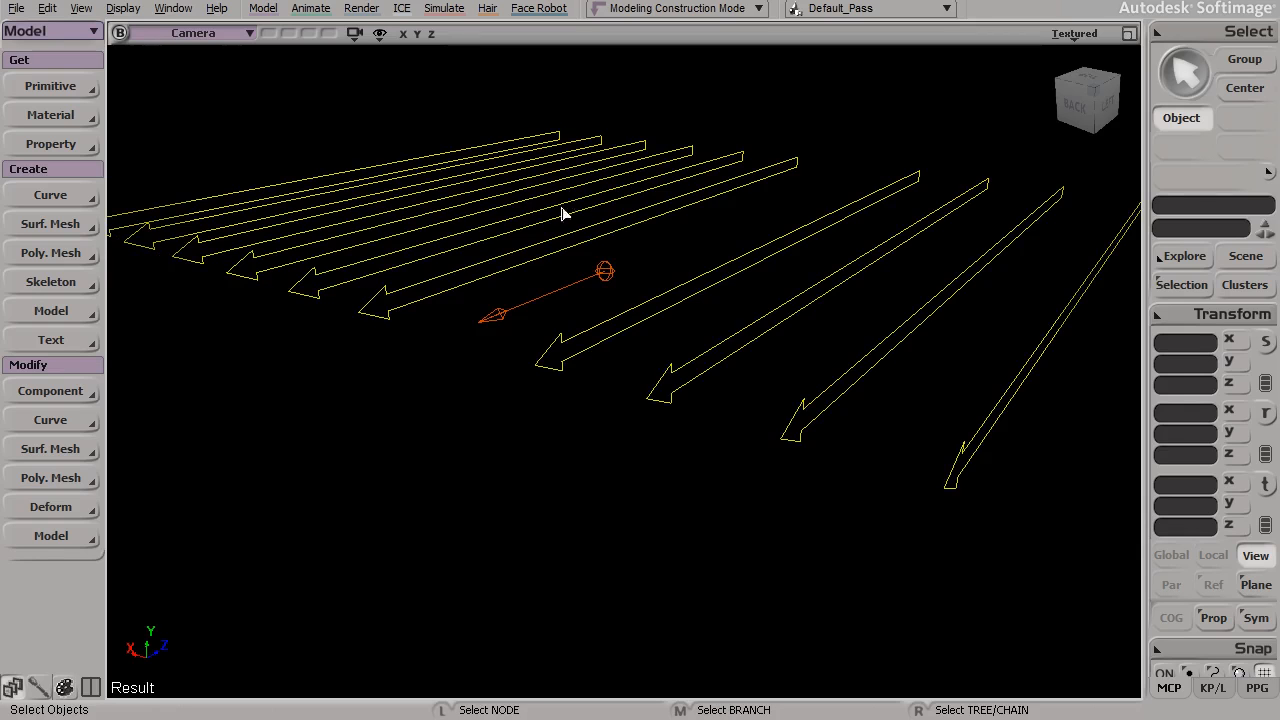
drag(1017, 390, 786, 414)
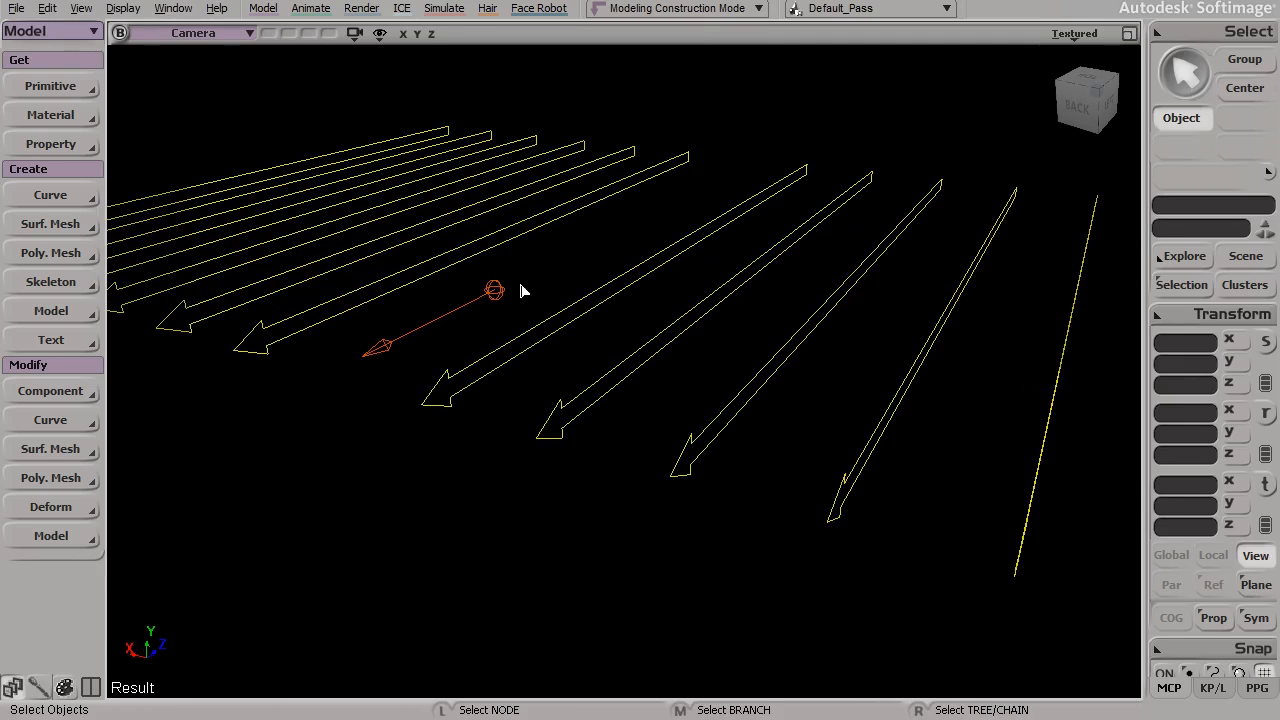
key(s)
drag(493, 295, 595, 464)
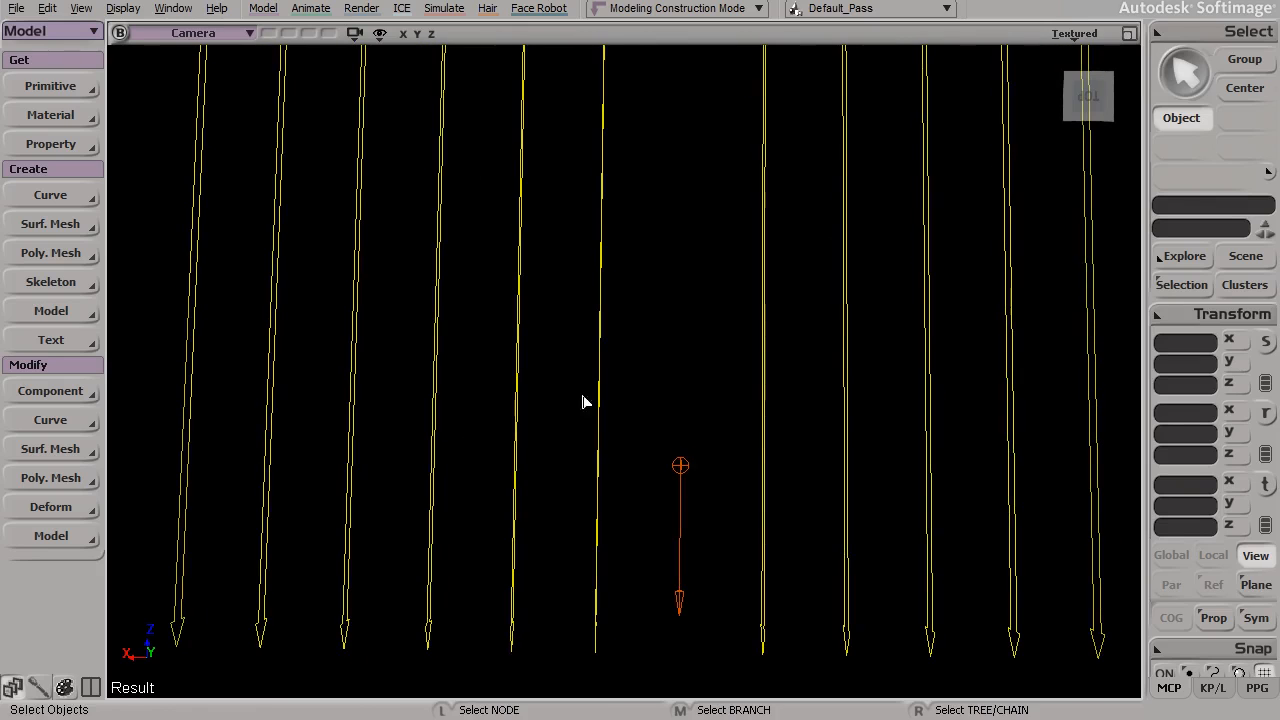
key(s)
drag(645, 430, 634, 354)
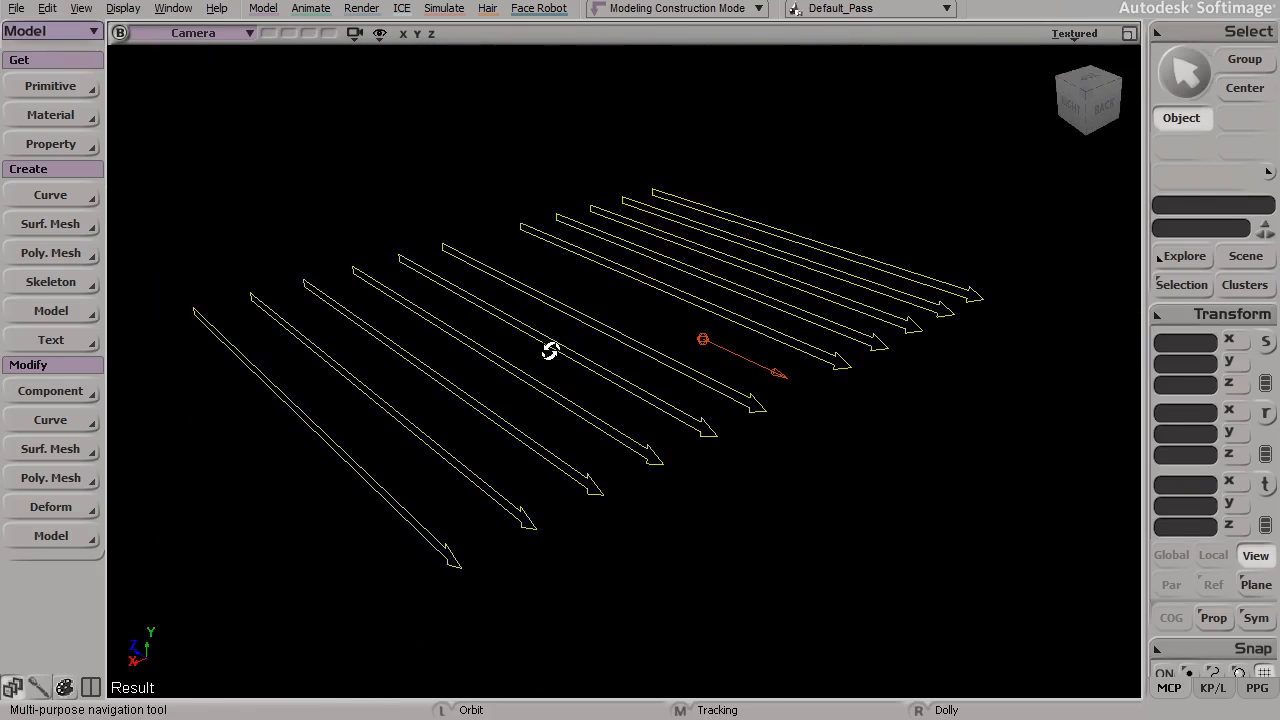
key(s)
drag(706, 442, 743, 417)
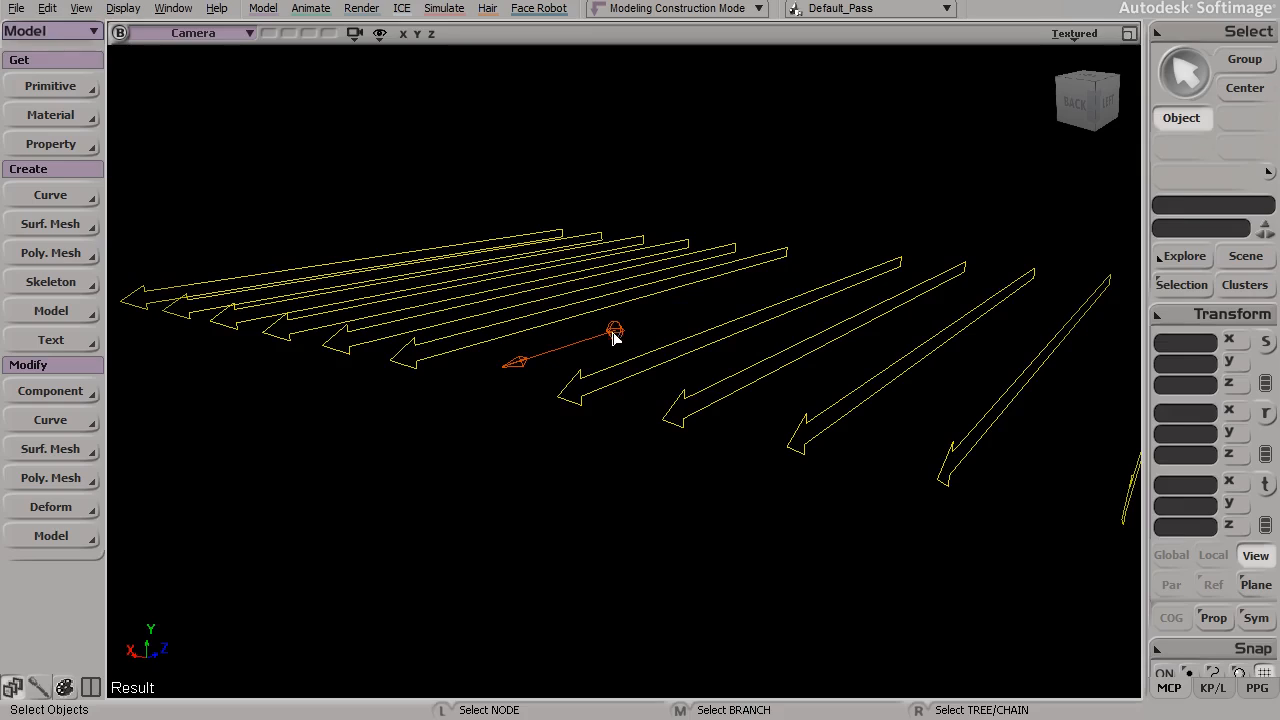
Step: Tilt the infinite light toward the floor to about -42.5° around X and translate it to about X 0.84, Y 13.84, Z 1.19
key(c)
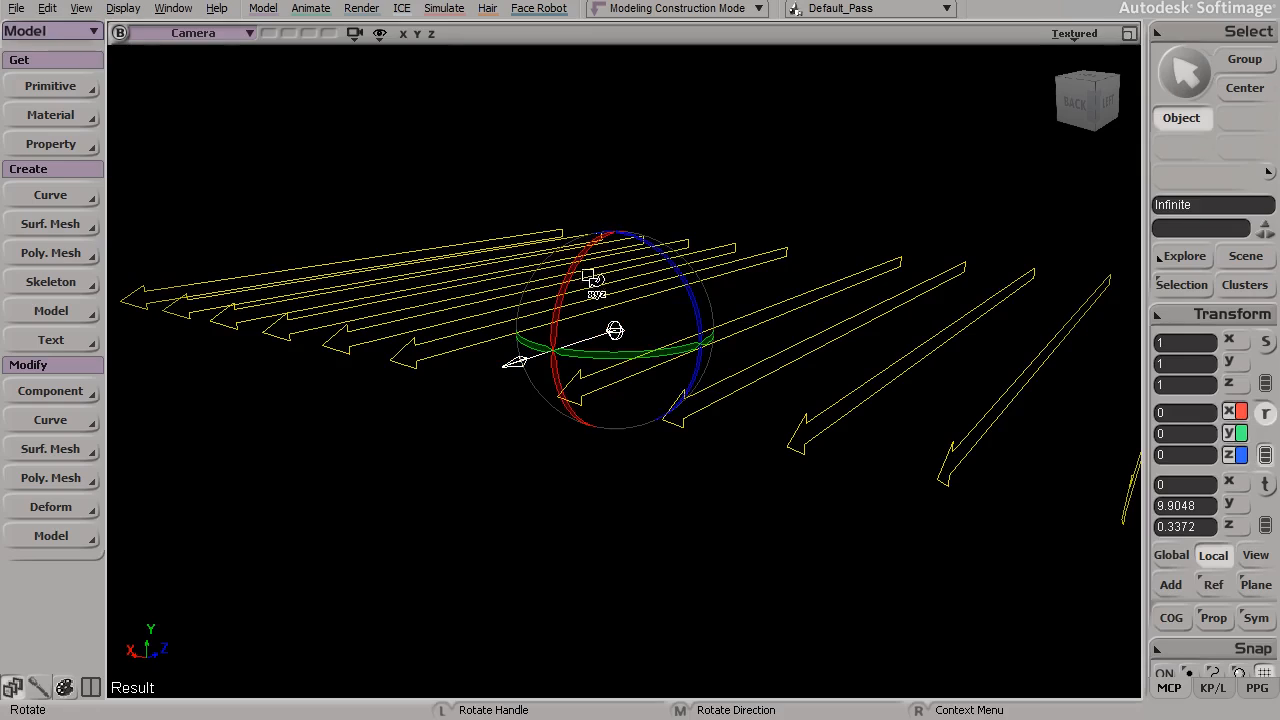
drag(585, 267, 574, 374)
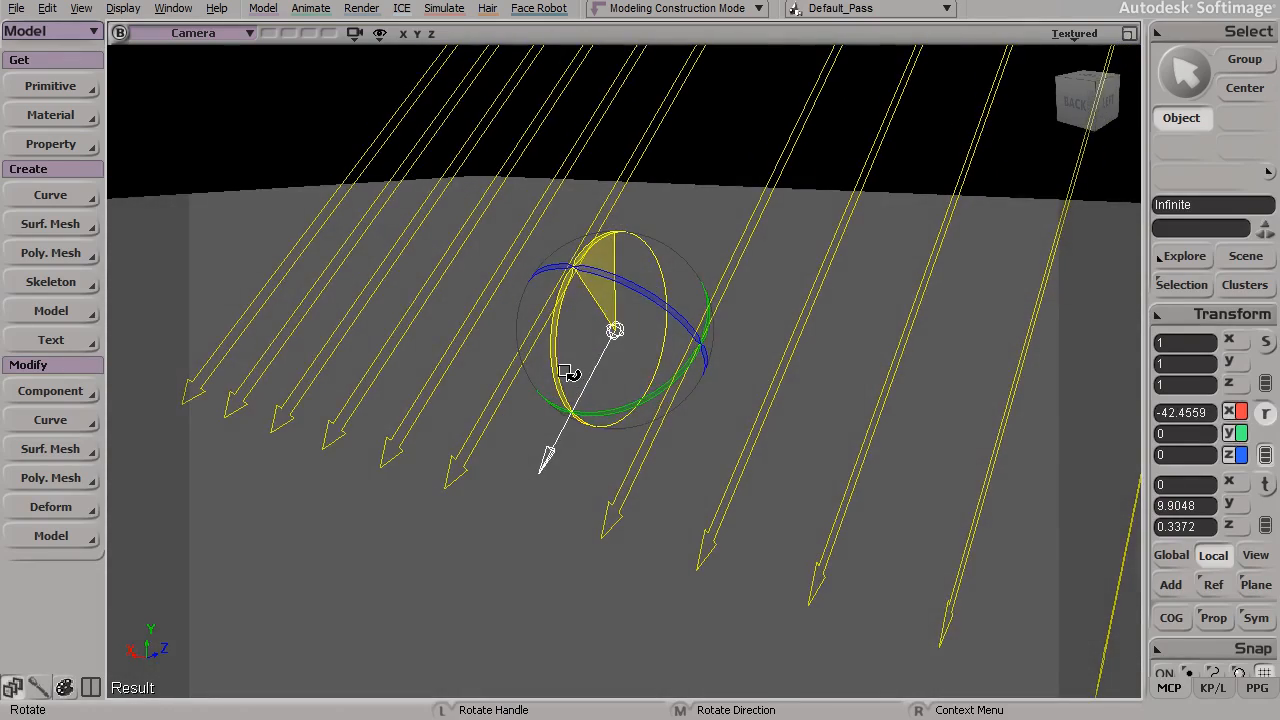
key(s)
drag(687, 423, 586, 429)
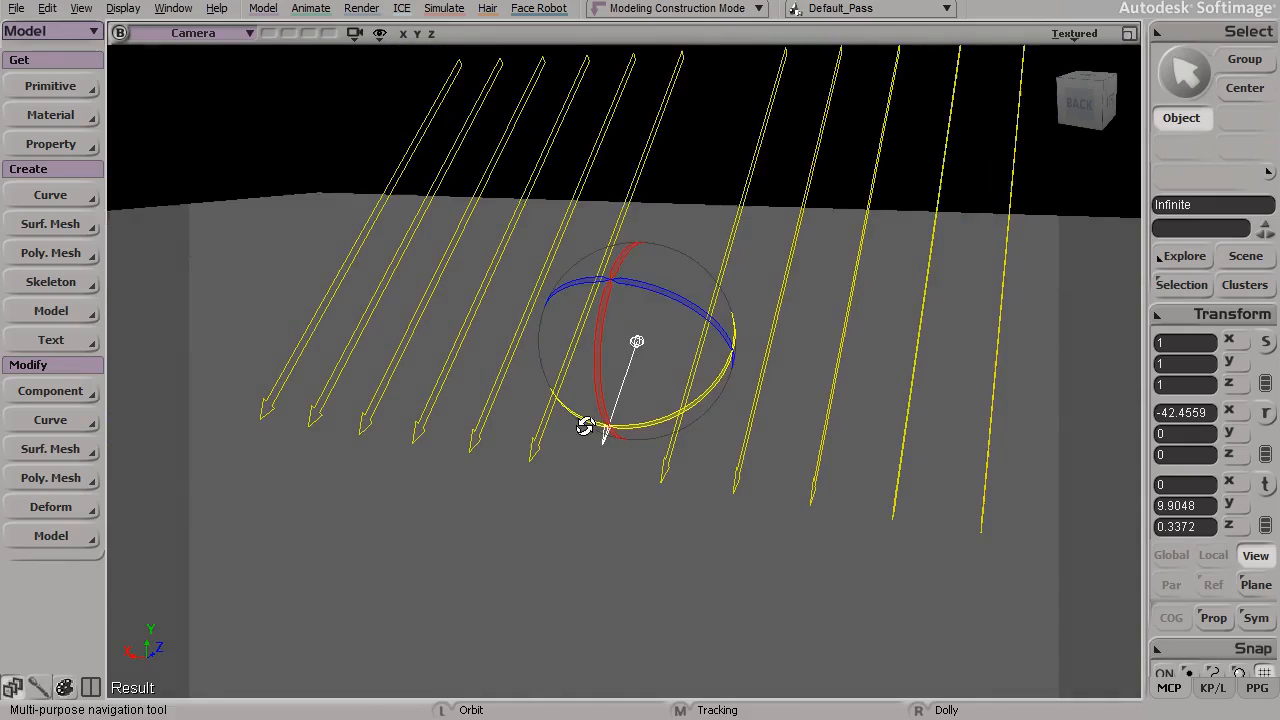
key(v)
drag(660, 351, 633, 291)
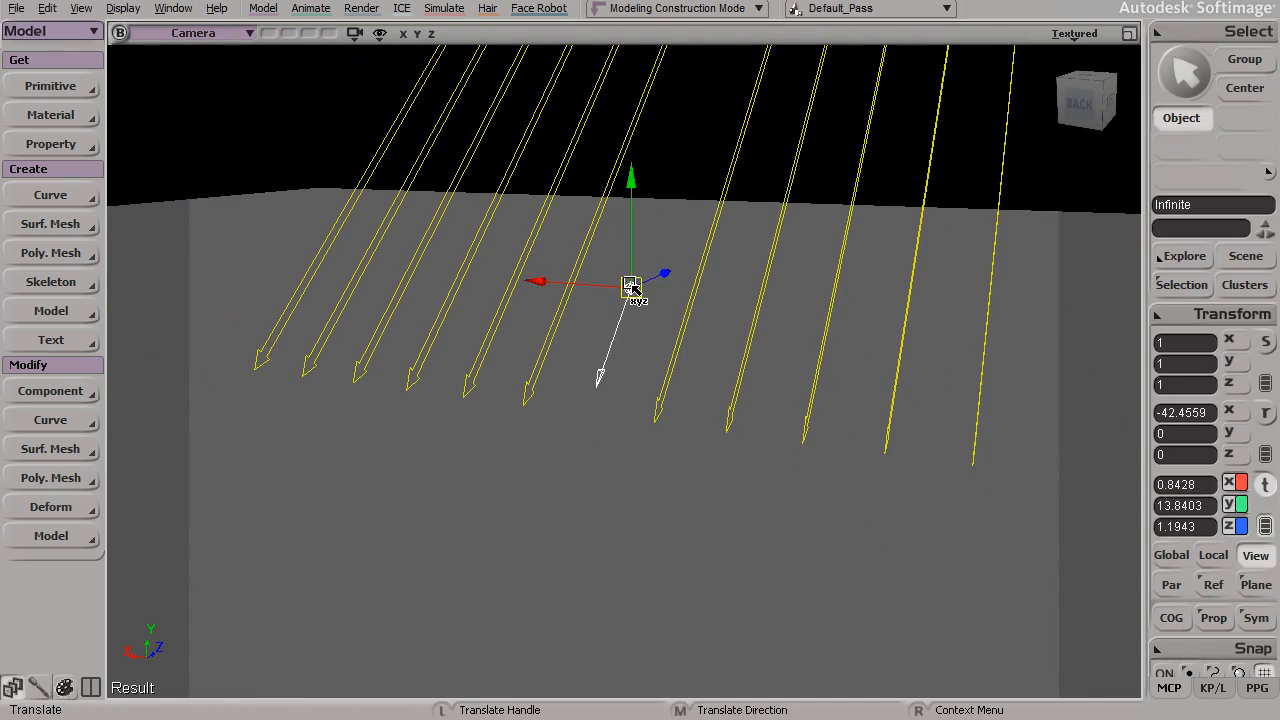
Step: Rotate the infinite light further toward the floor, to about -54.7° around X
key(r)
drag(797, 323, 703, 241)
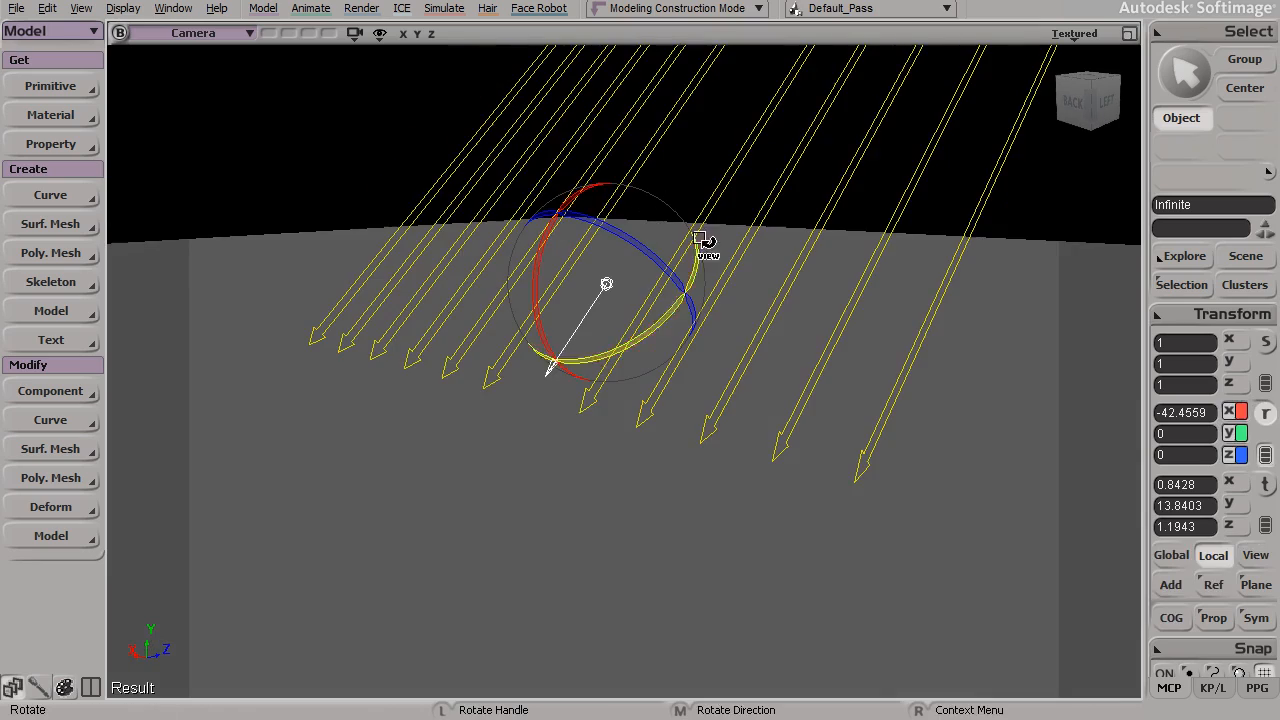
alt+drag(250, 122, 551, 306)
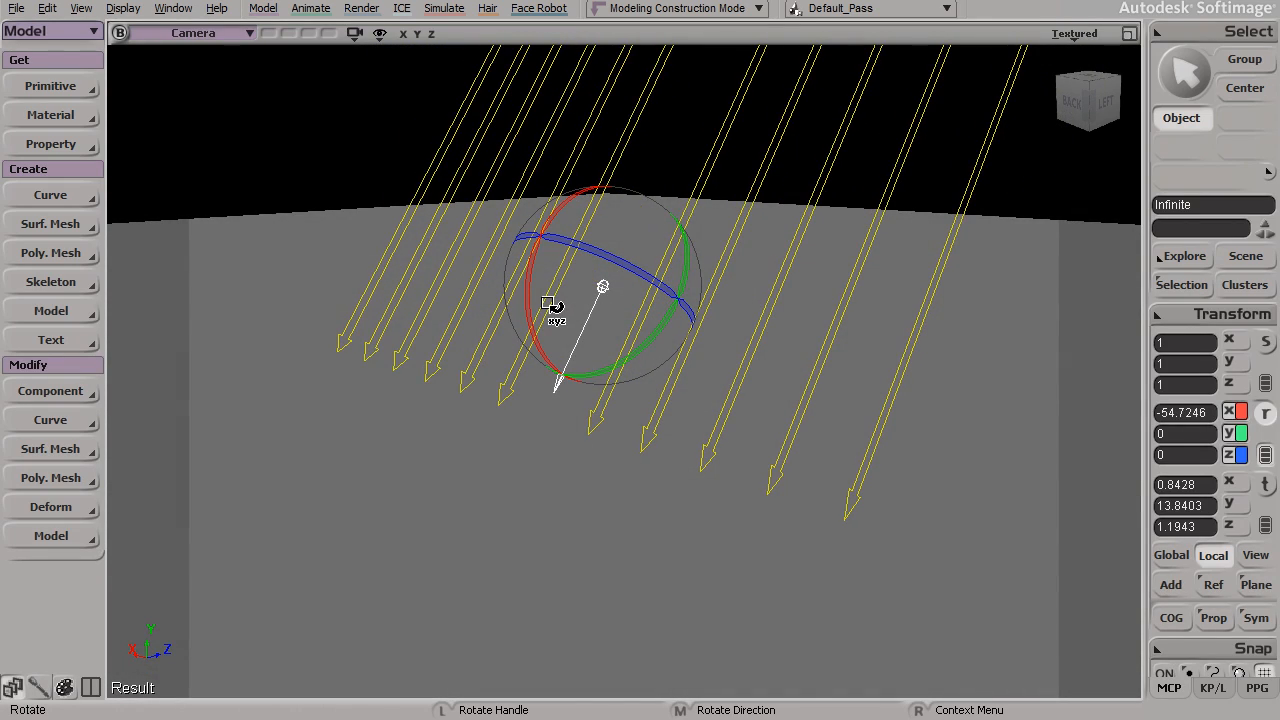
Step: Examine the tilted infinite light's arrows and its illumination of the floor from several angles
alt+drag(600, 367, 579, 366)
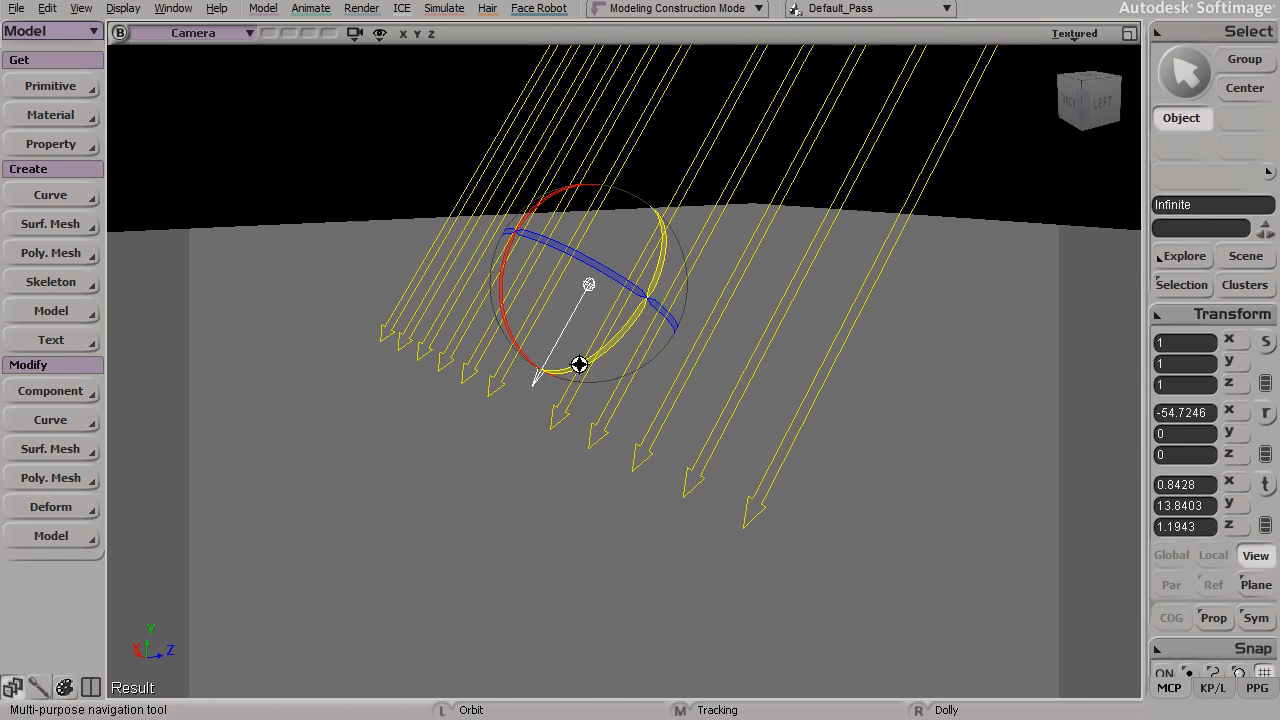
alt+drag(582, 282, 446, 394)
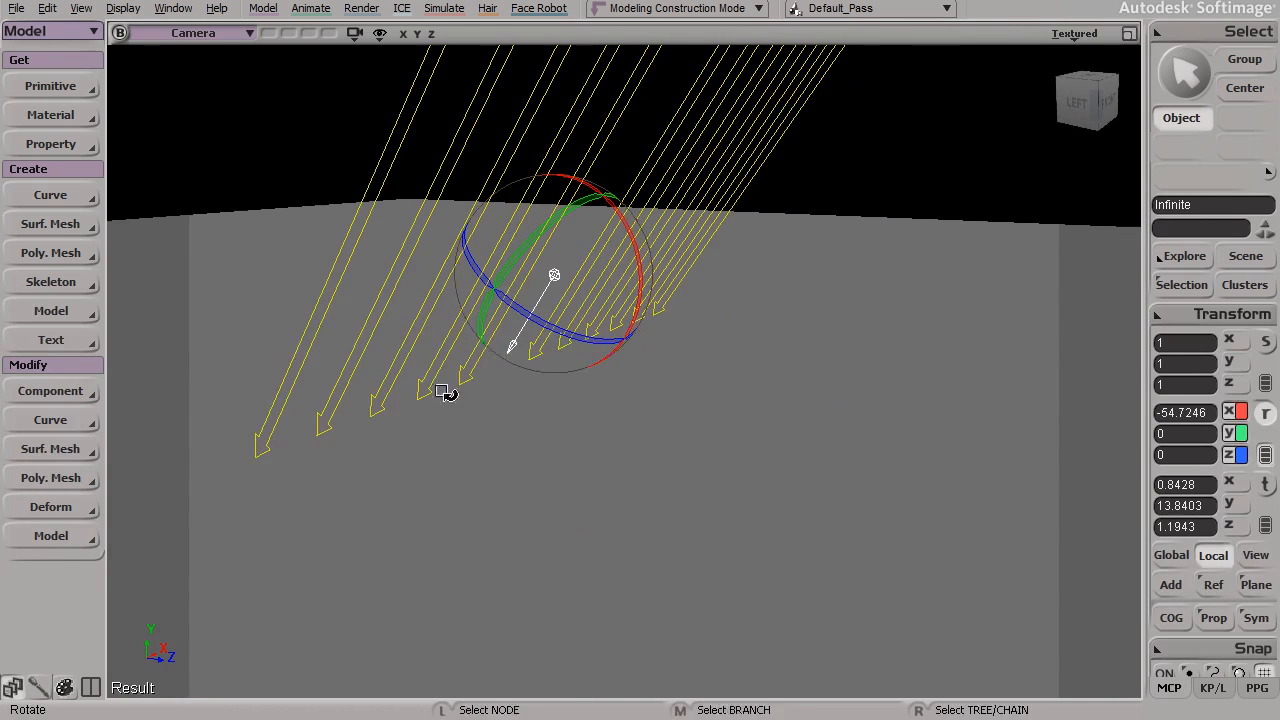
alt+drag(314, 251, 582, 281)
alt+middle_drag(582, 281, 670, 346)
drag(670, 346, 641, 348)
mouse_move(631, 348)
middle_down()
mouse_move(601, 332)
mouse_move(614, 345)
middle_up()
drag(614, 345, 600, 345)
key(s)
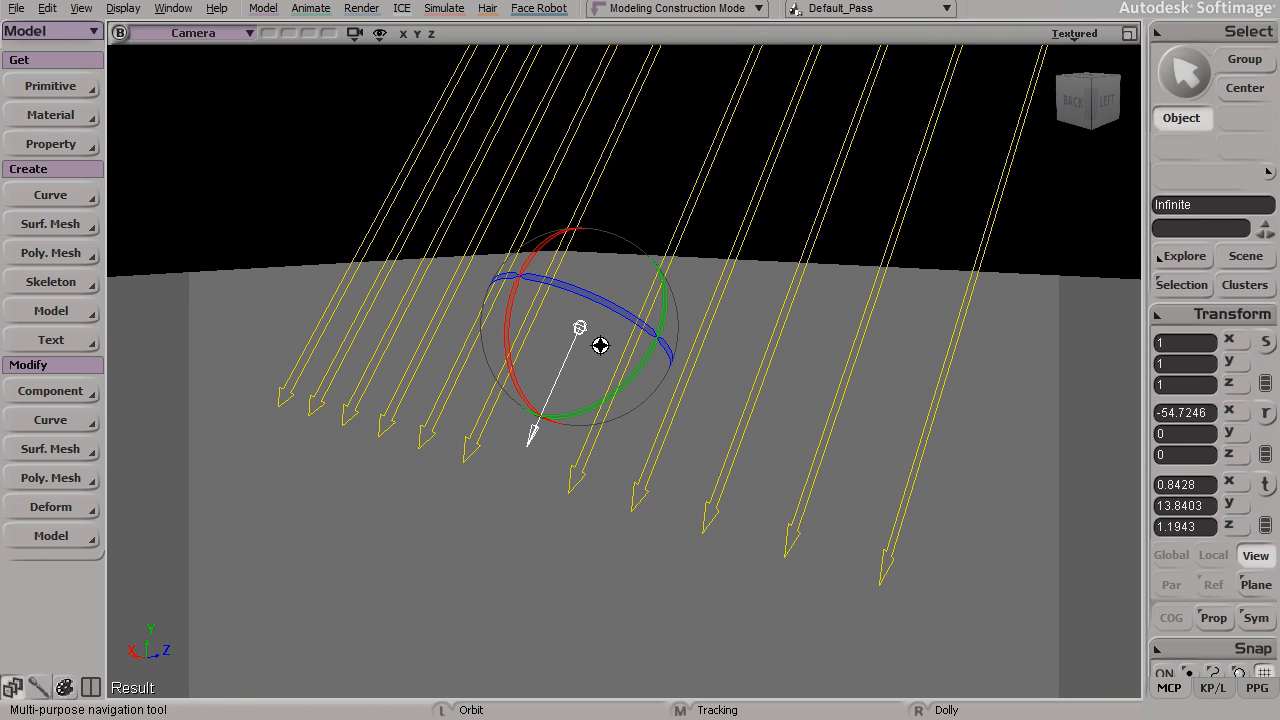
middle_drag(600, 345, 591, 340)
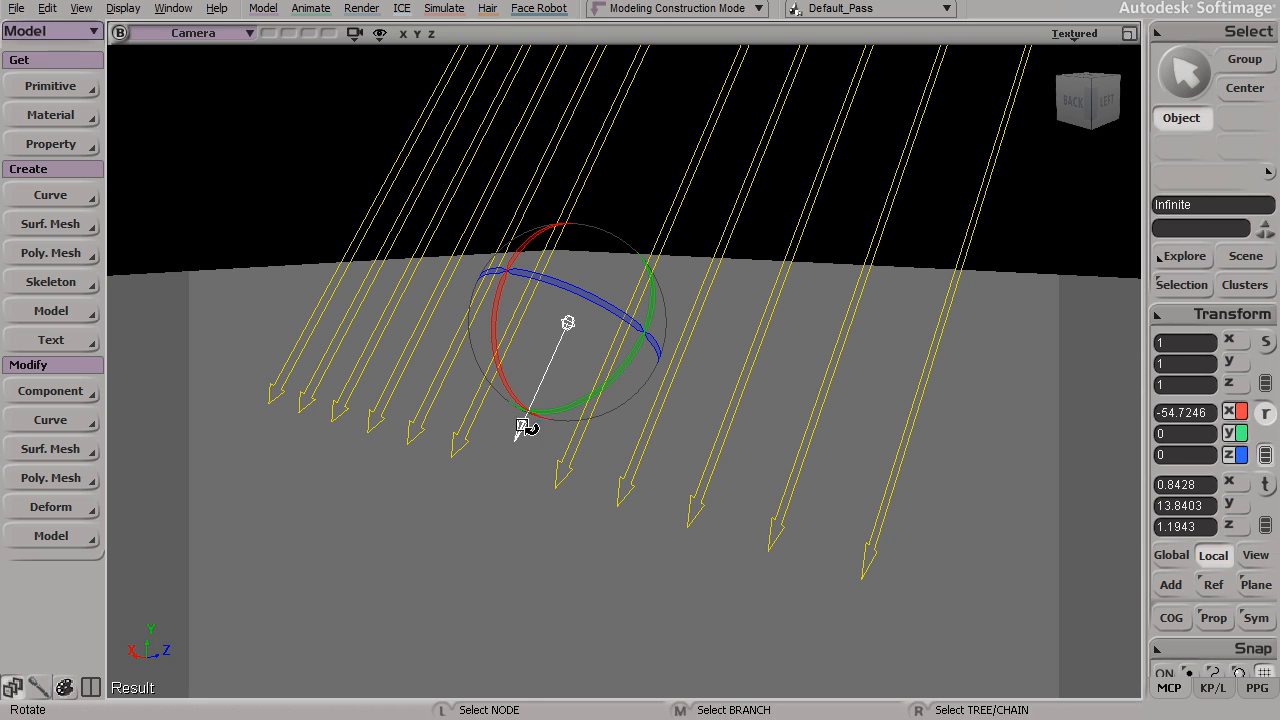